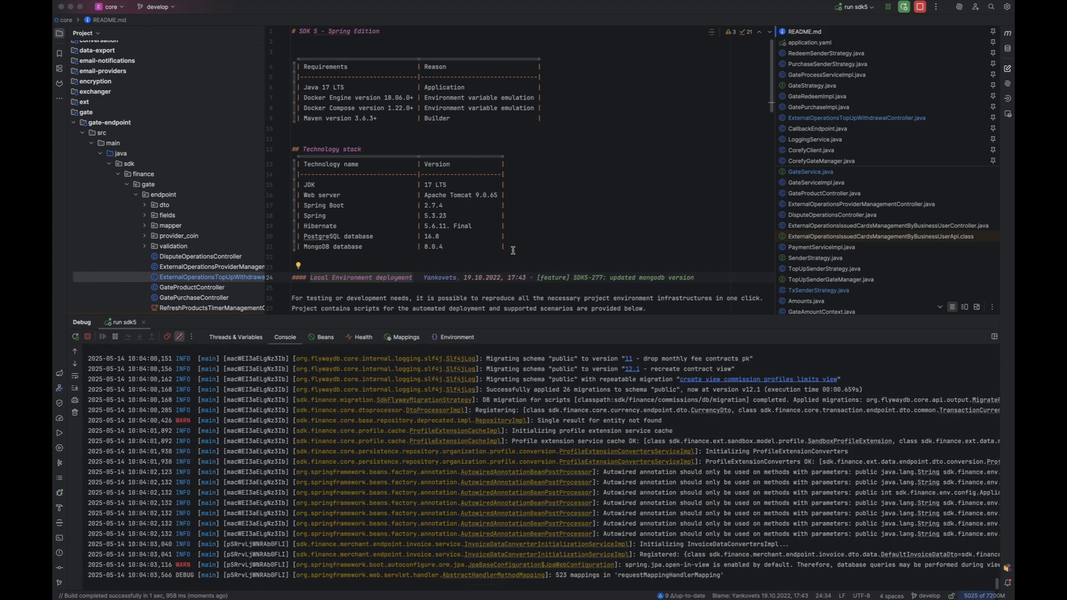
- Enlarge IntelliJ's Debug console to show more of the server log
key(ctrl+Left)
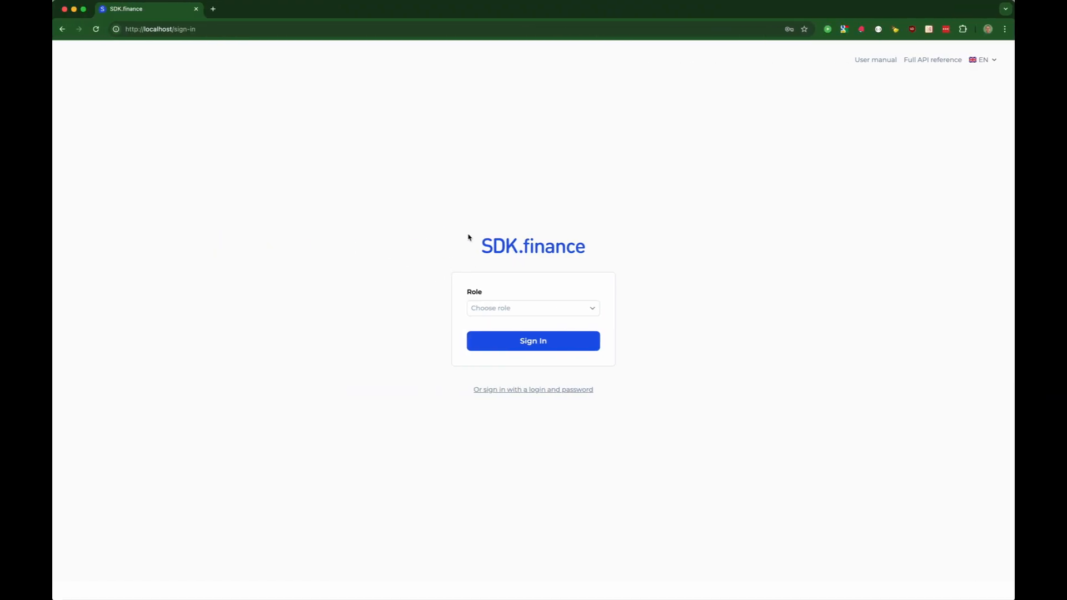
key(ctrl+Right)
key(ctrl+Right)
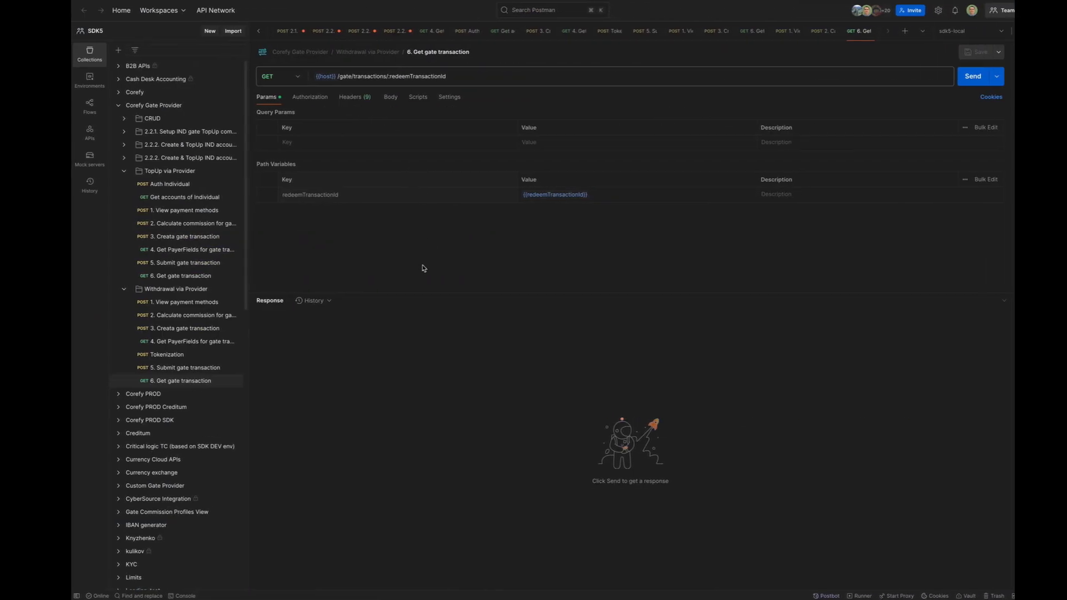
key(ctrl+Left)
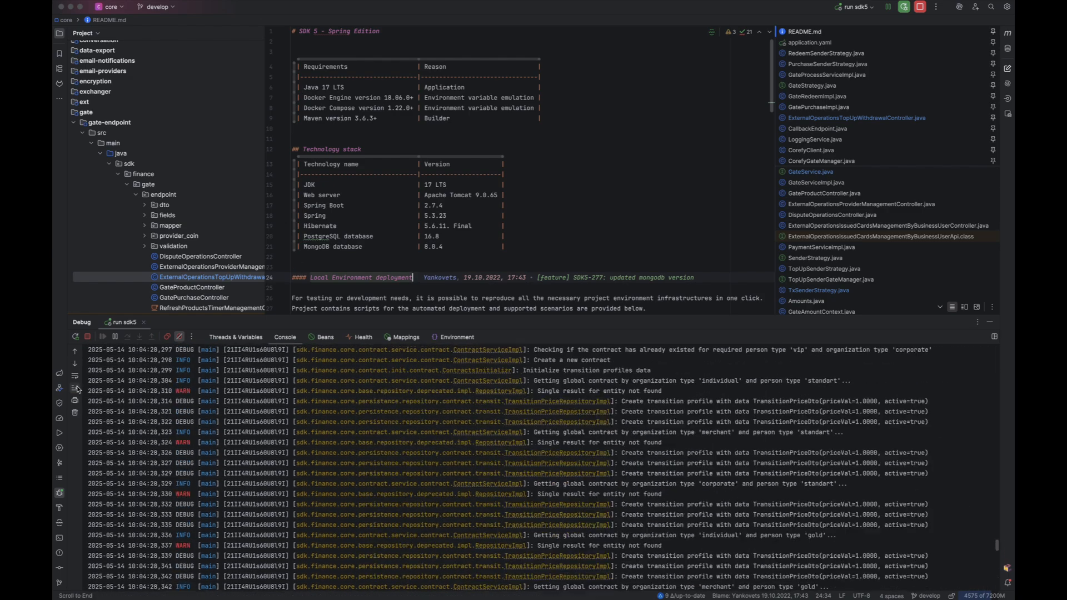
drag(688, 317, 680, 226)
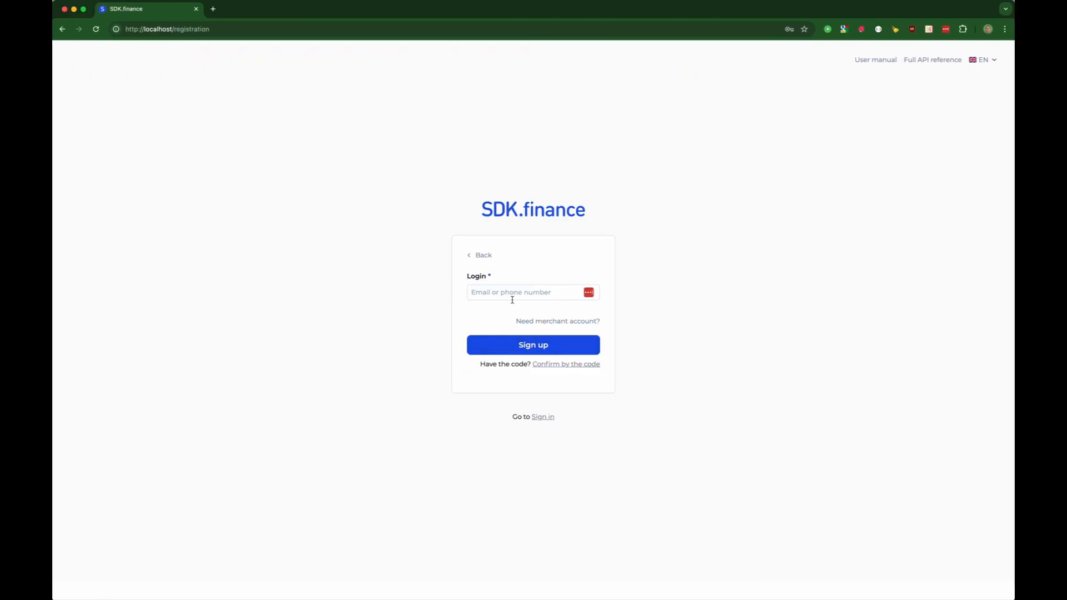
- Sign up a new user with an autofilled e-mail address as the login
click(511, 294)
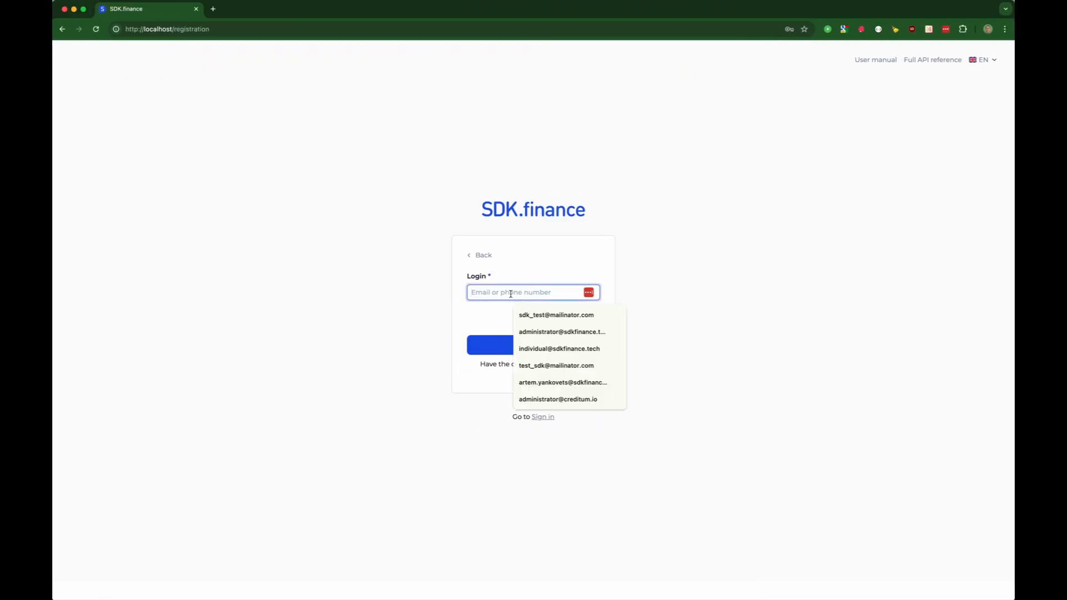
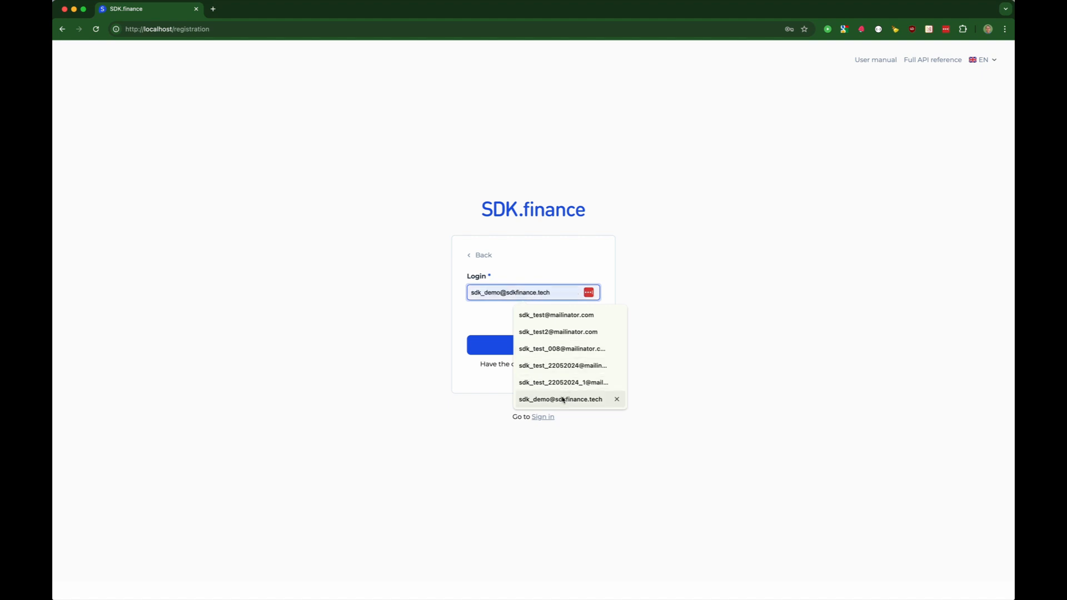
click(561, 399)
click(536, 349)
- Copy the confirmation code from the IntelliJ server log into the Code field
click(512, 300)
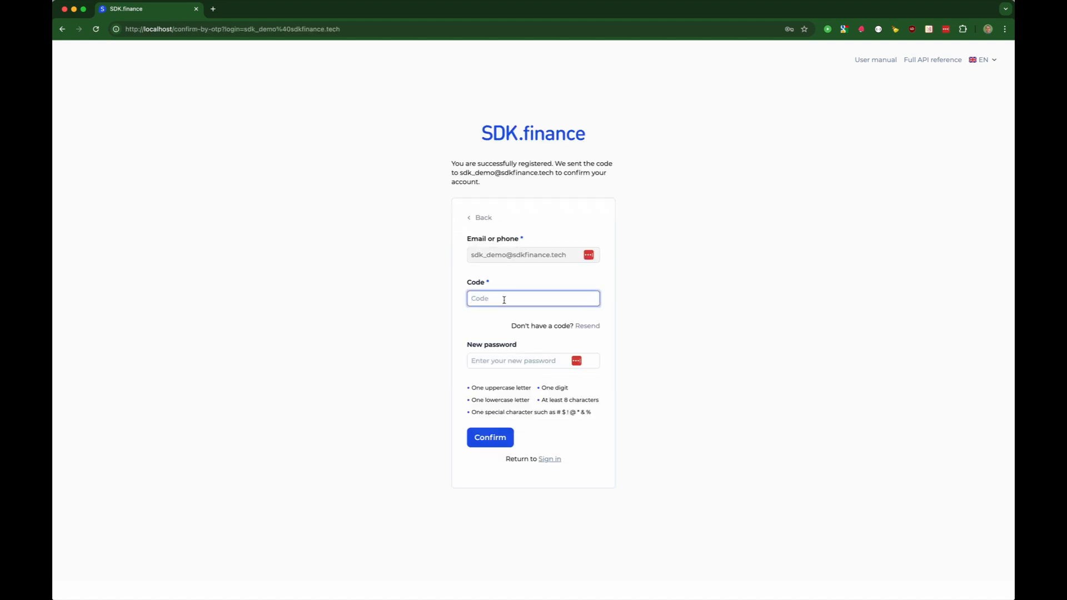
text(1111)
key(ctrl+Right)
scroll(622, 424, up, 1)
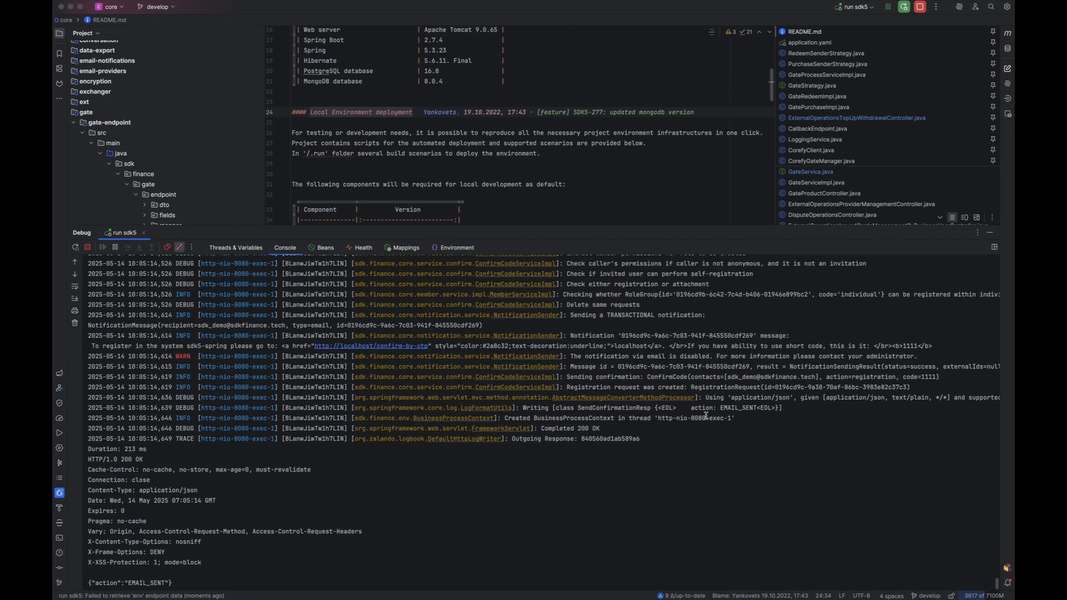
double_click(929, 380)
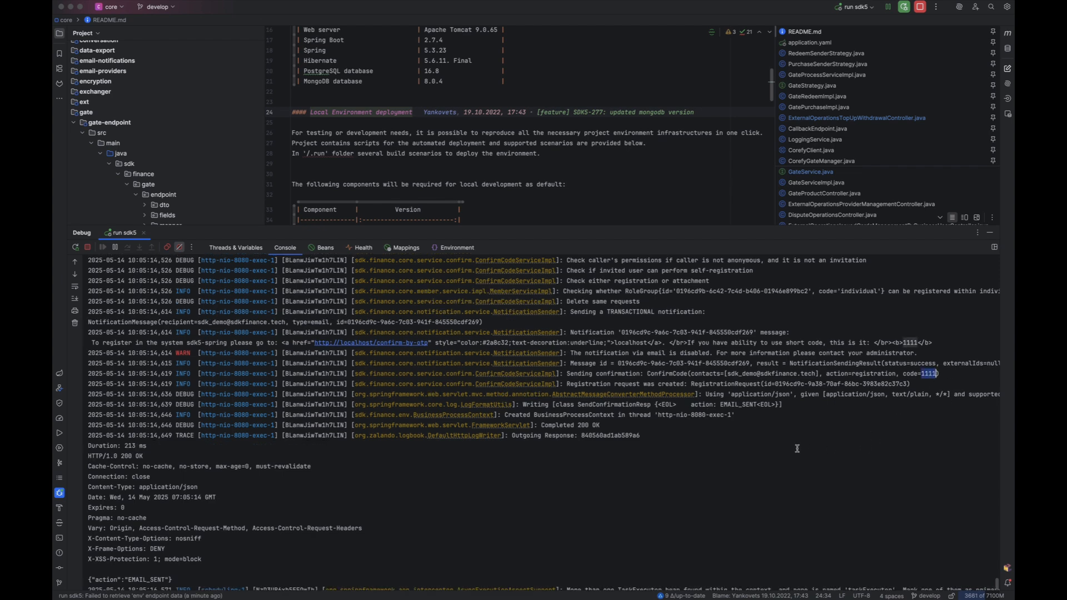
key(ctrl+Left)
click(513, 361)
- Enter the new password and confirm the registration
text(•••)
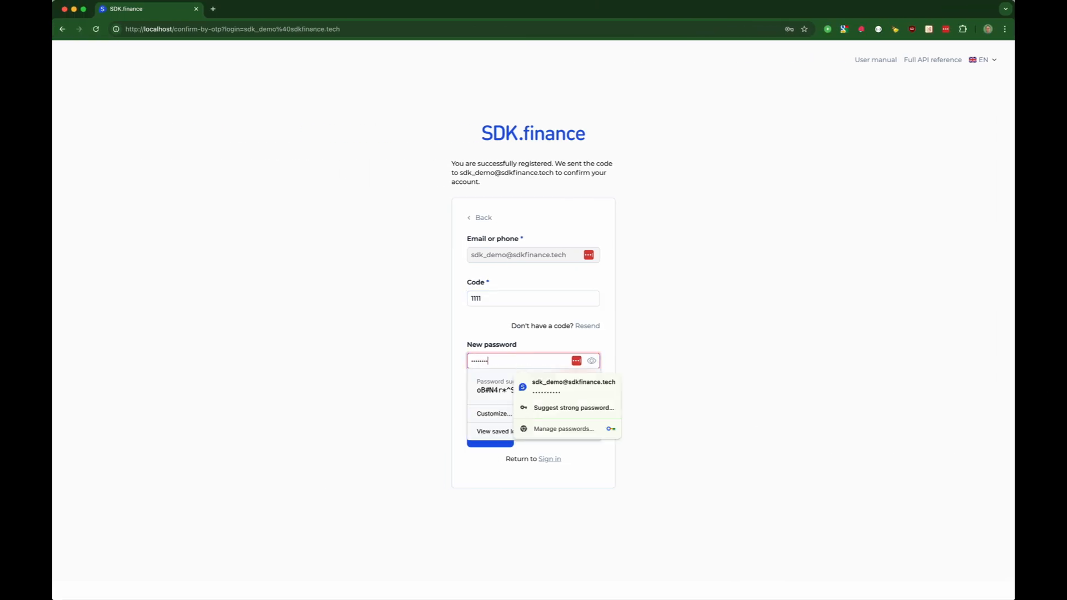
click(591, 361)
click(481, 440)
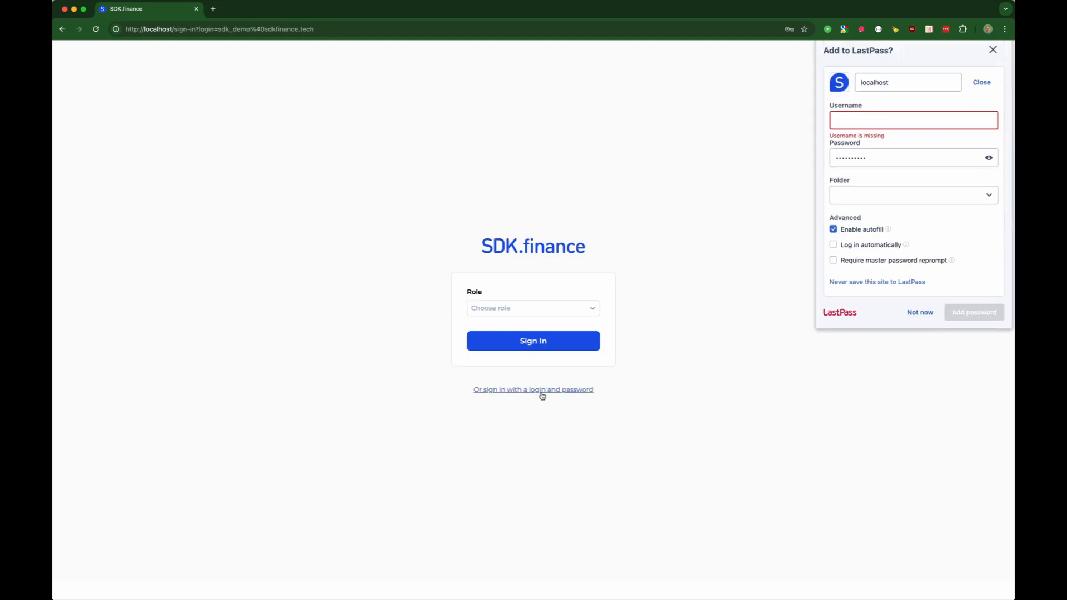
- Sign in to the user dashboard with the saved login and password
click(994, 61)
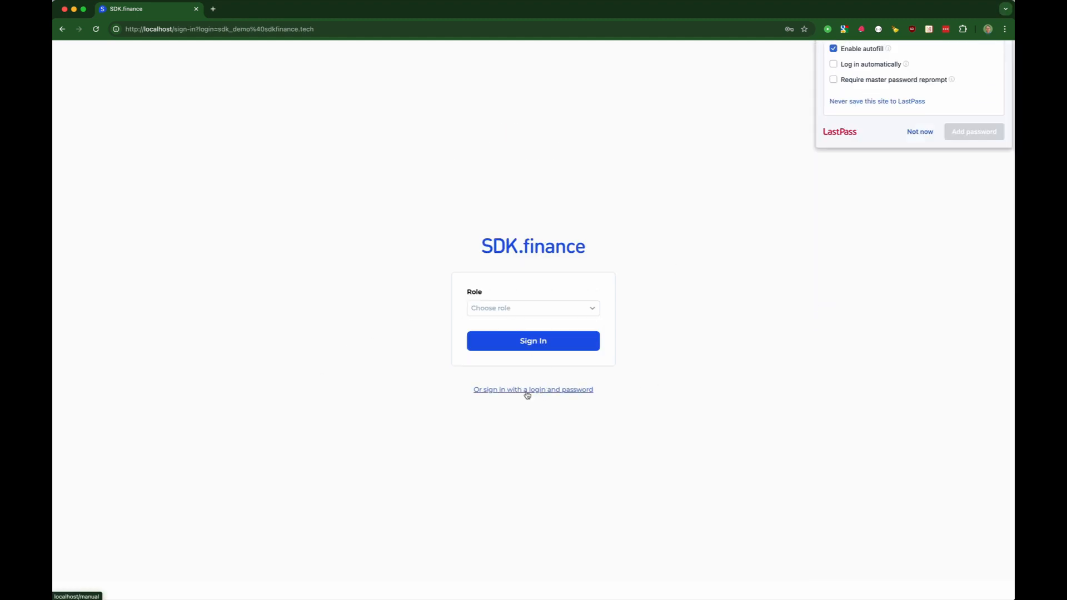
click(528, 390)
click(503, 284)
click(541, 307)
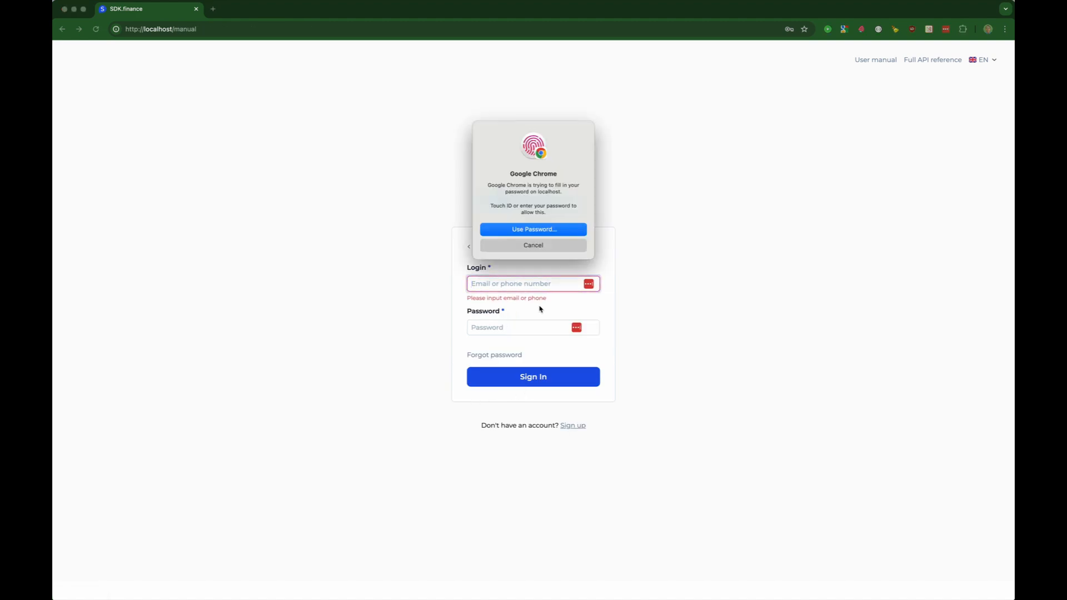
click(520, 377)
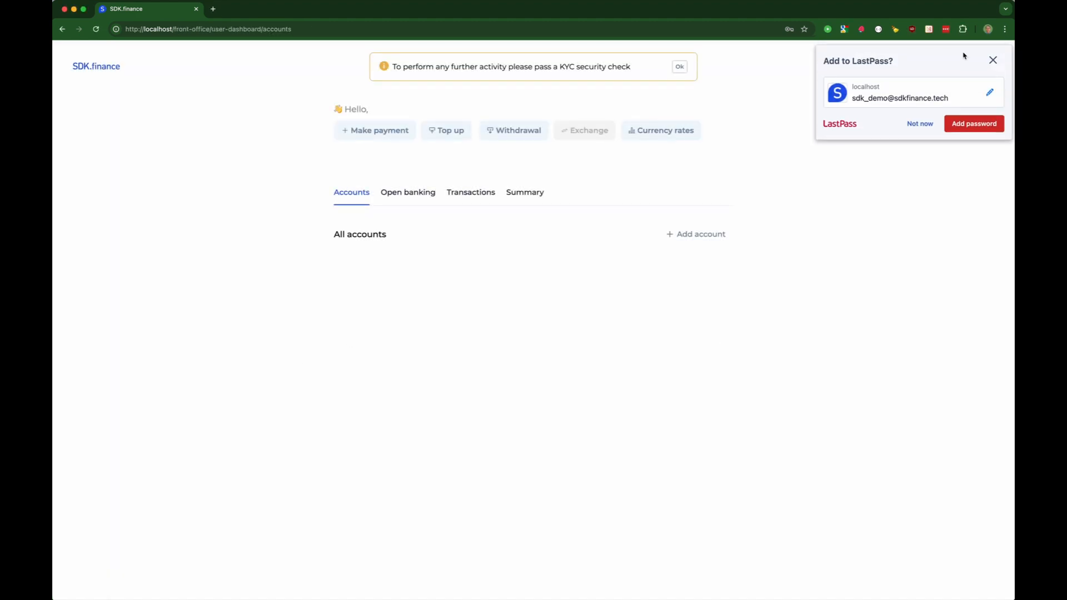
- Add a Euro (EUR) account named 'EUR account' and dismiss the success toast
click(690, 235)
click(502, 132)
text(EUR account)
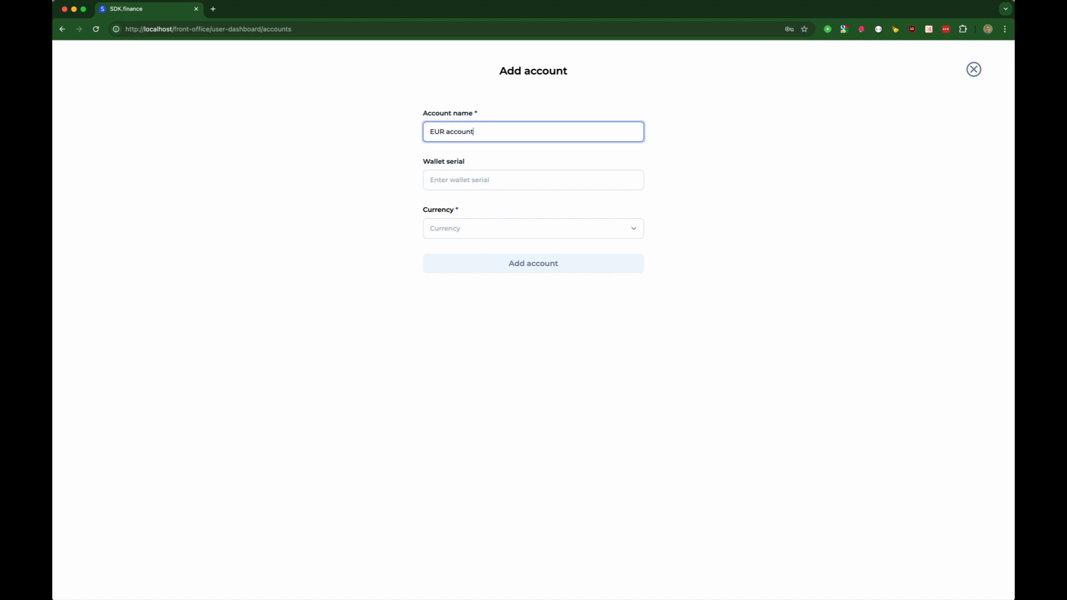
click(521, 230)
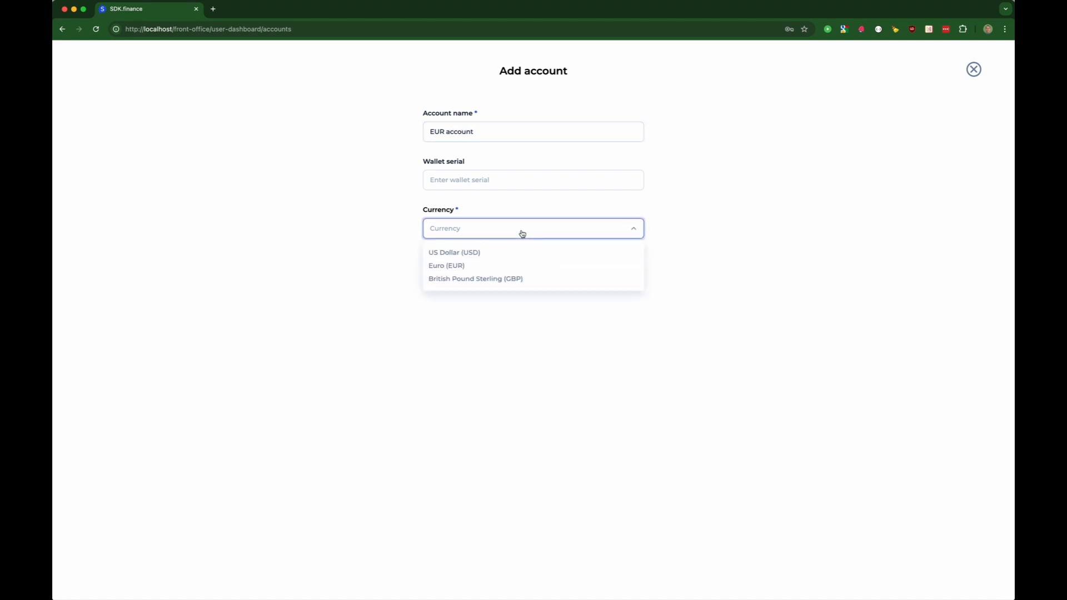
click(482, 265)
click(486, 266)
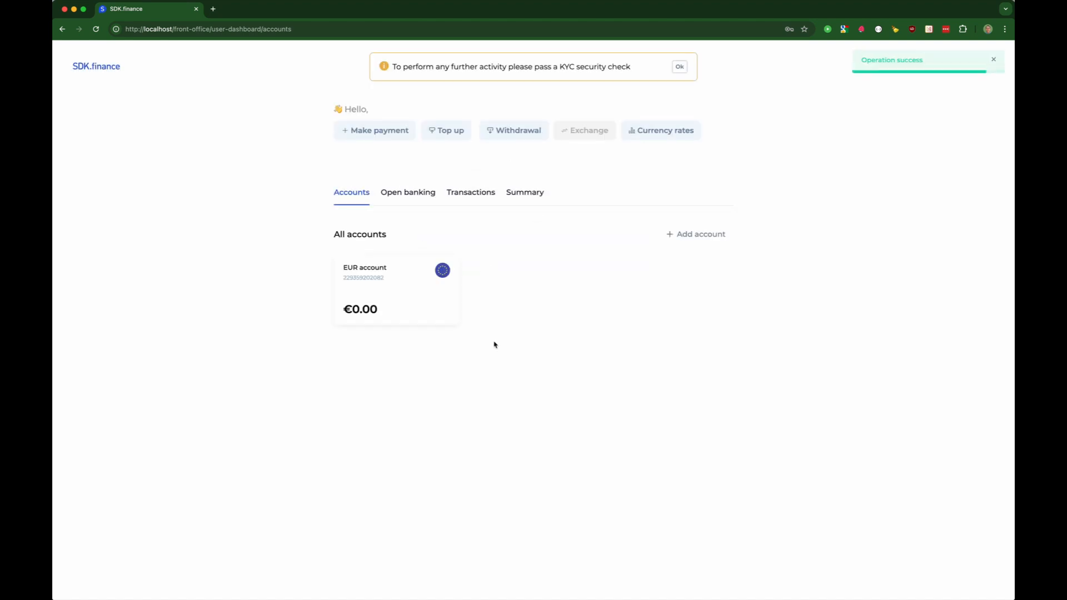
click(995, 62)
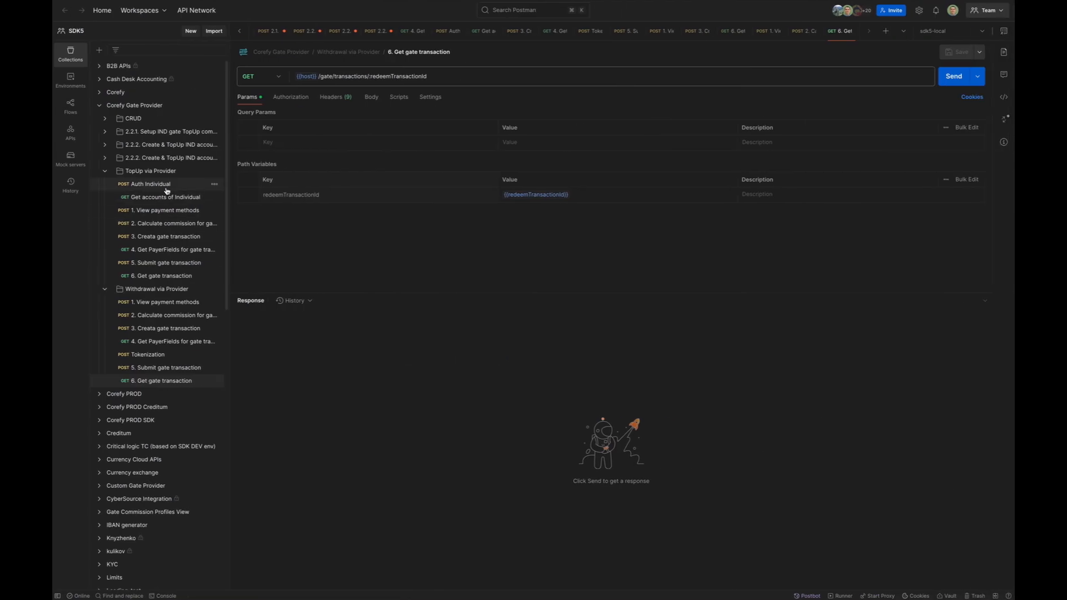
- Run Auth Individual and Get accounts of Individual, checking the EUR account's zero balance
click(169, 189)
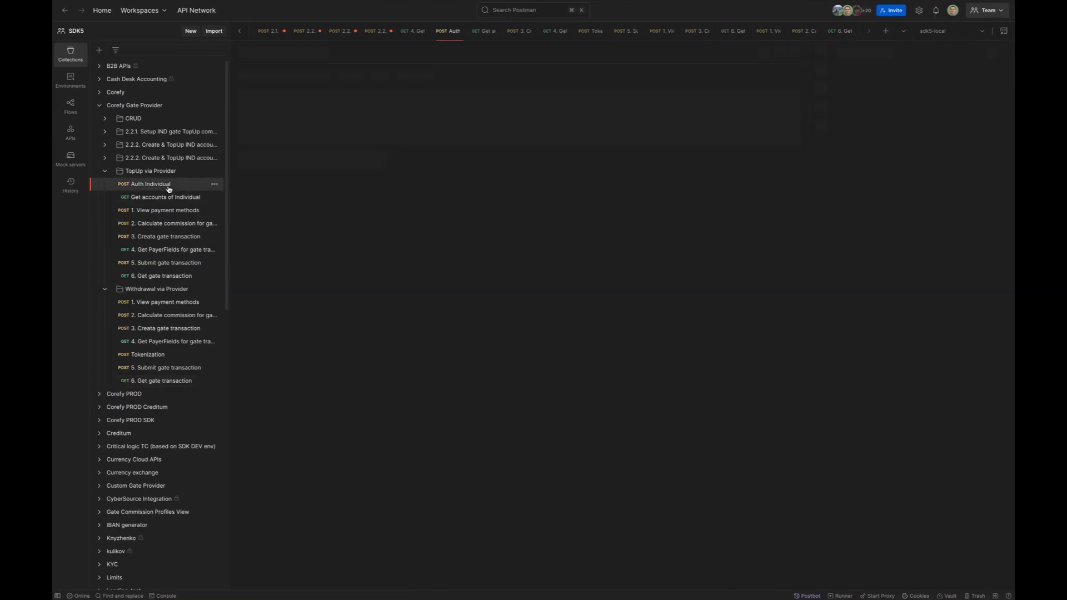
click(386, 148)
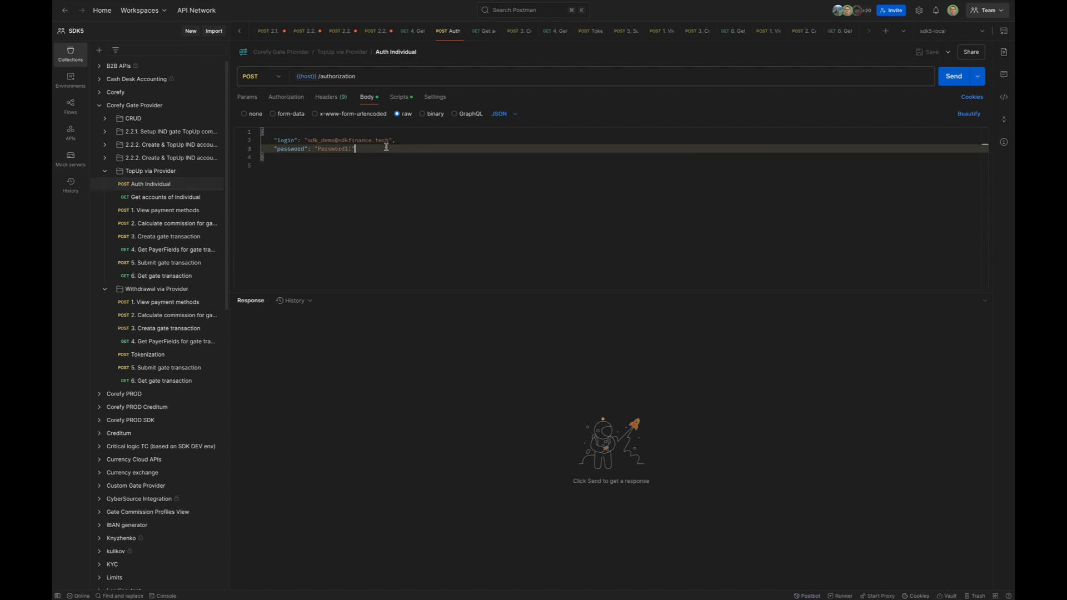
click(954, 76)
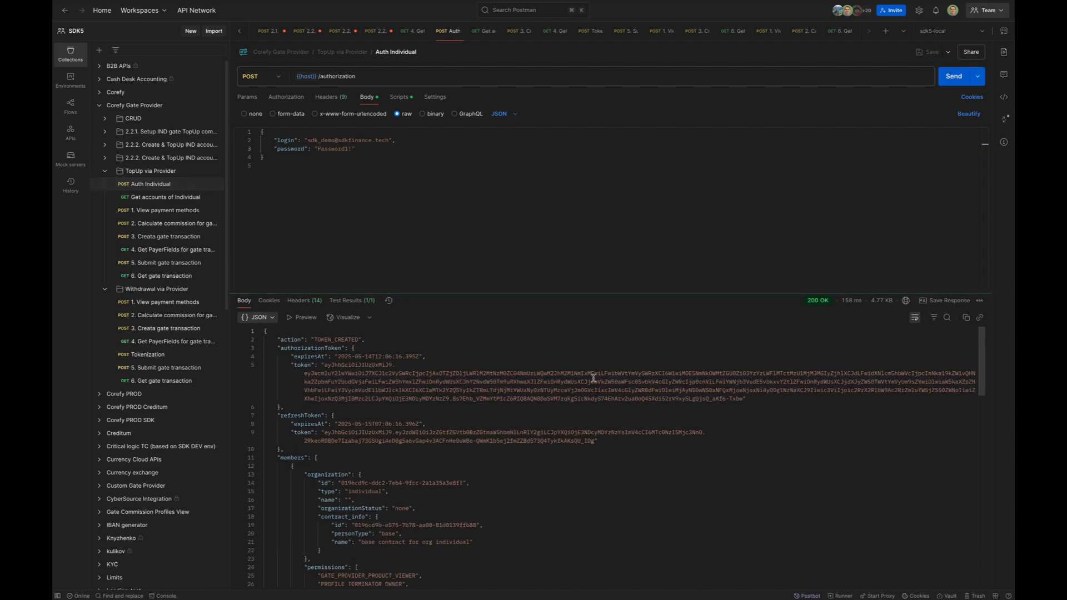
click(164, 198)
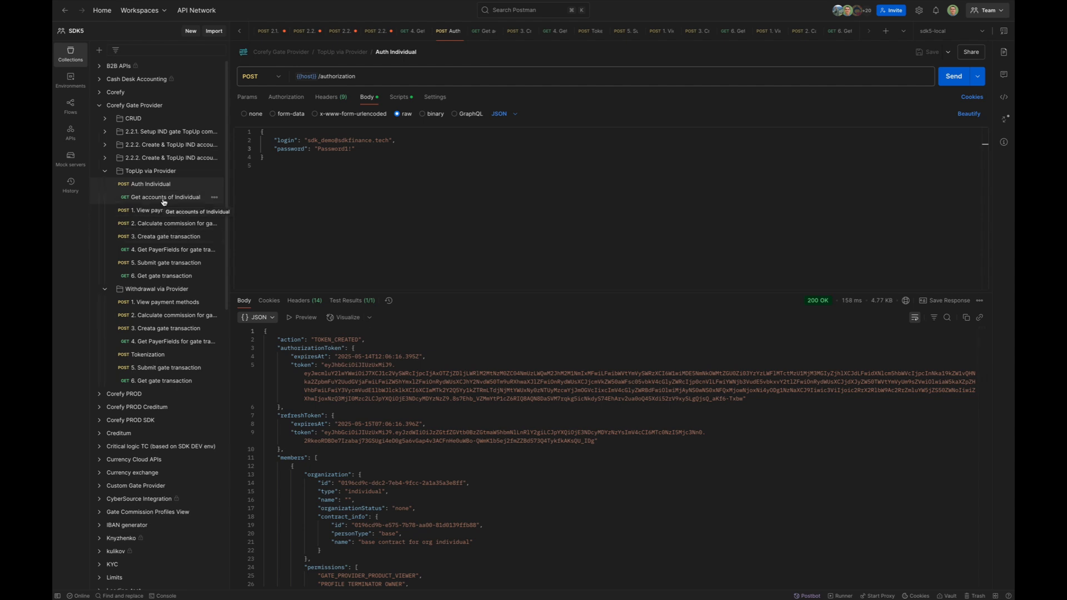
click(954, 76)
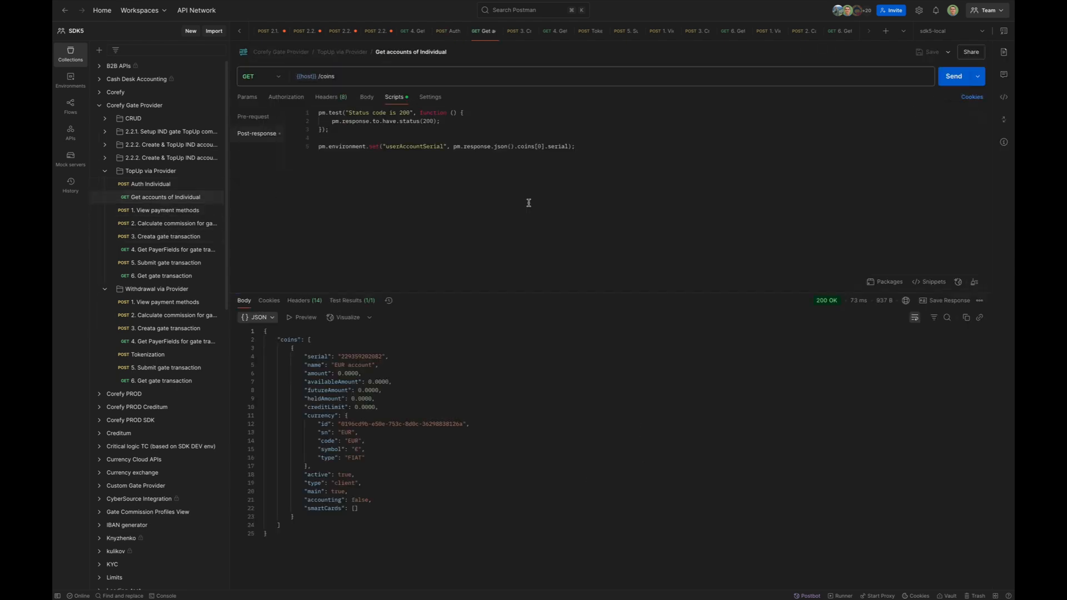
click(400, 390)
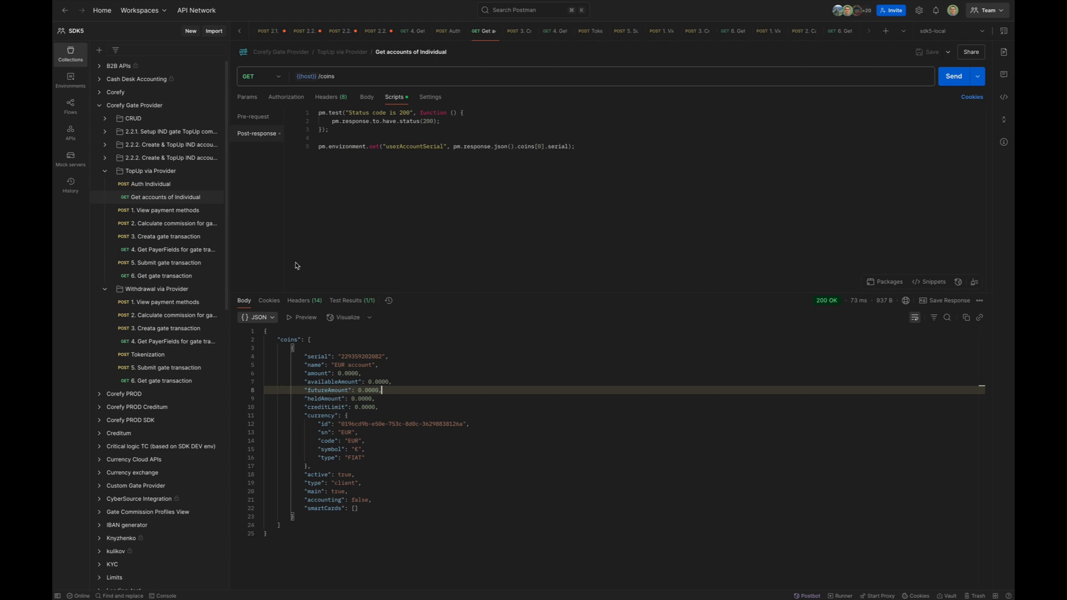
click(164, 213)
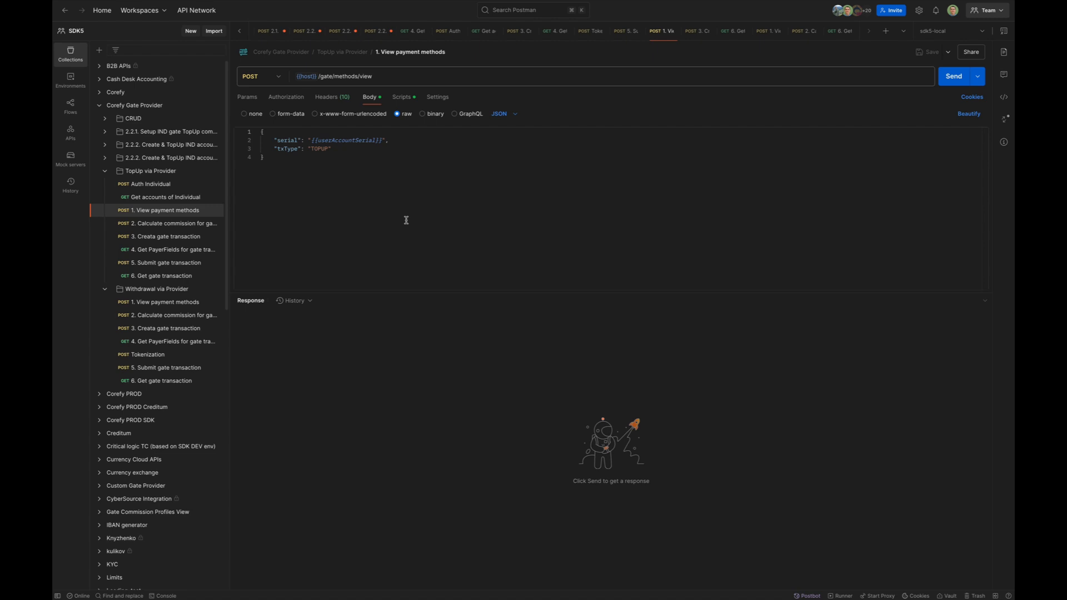
- Send the TopUp '1. View payment methods' request (txType TOPUP) for the user's account
double_click(319, 149)
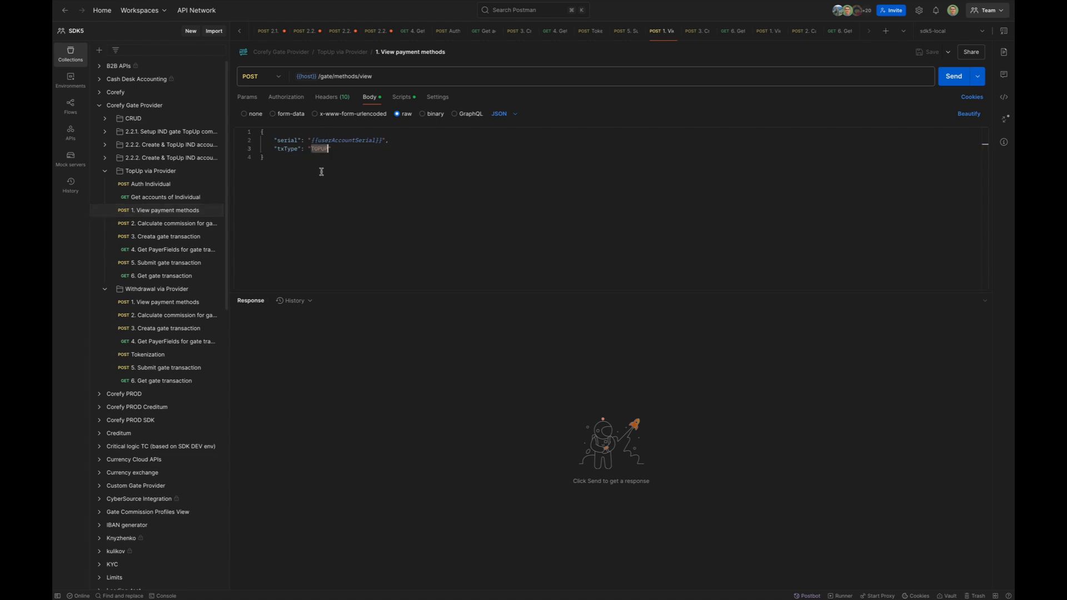
click(211, 197)
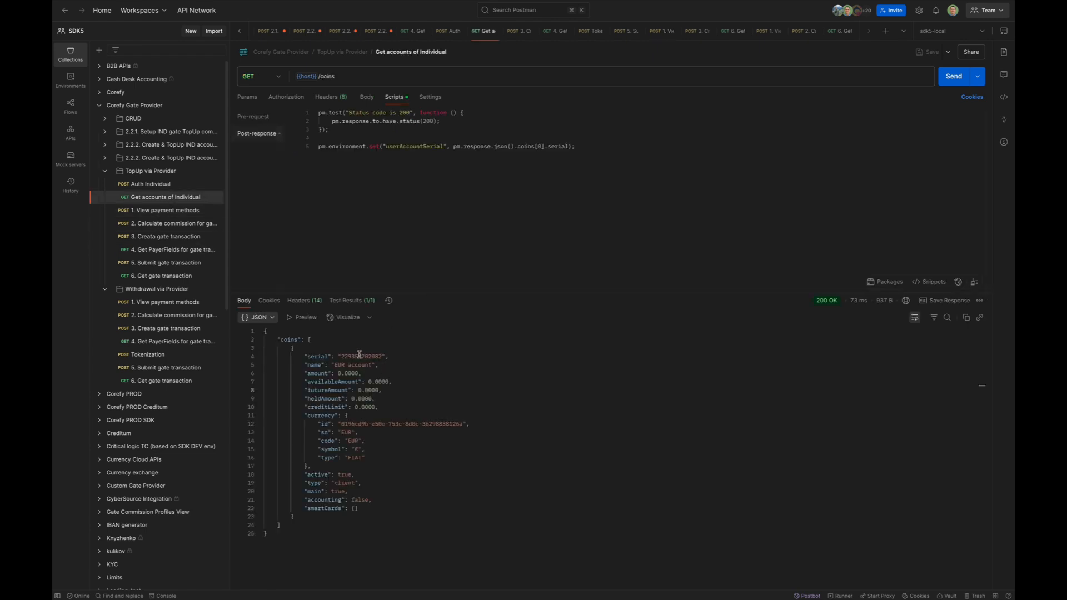
click(361, 356)
click(181, 210)
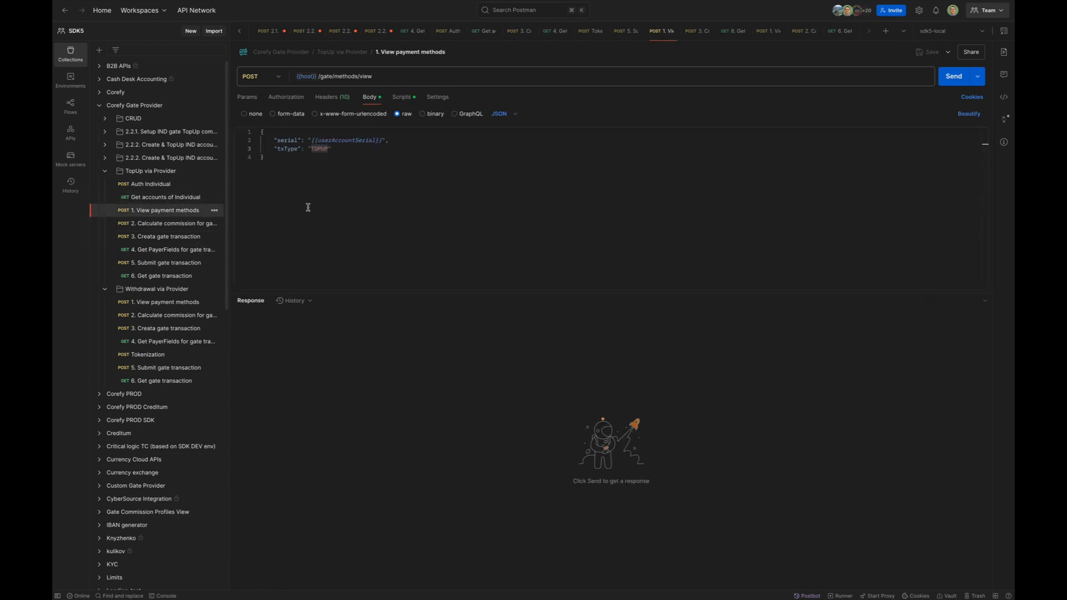
click(954, 77)
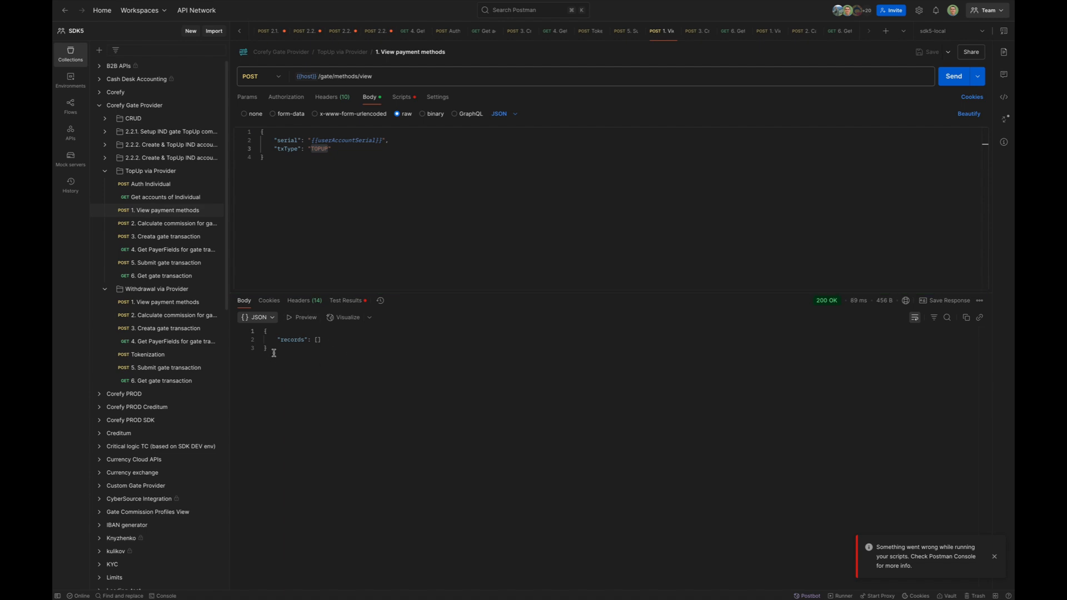
click(335, 363)
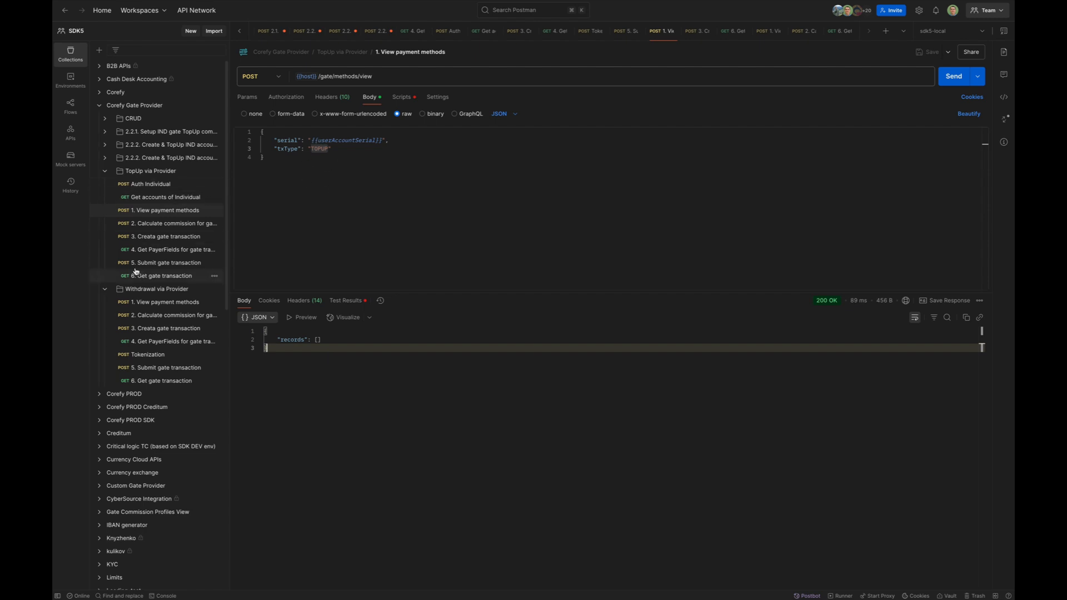
- Send the Withdrawal '1. View payment methods' request, returning an empty records list
click(161, 198)
click(140, 302)
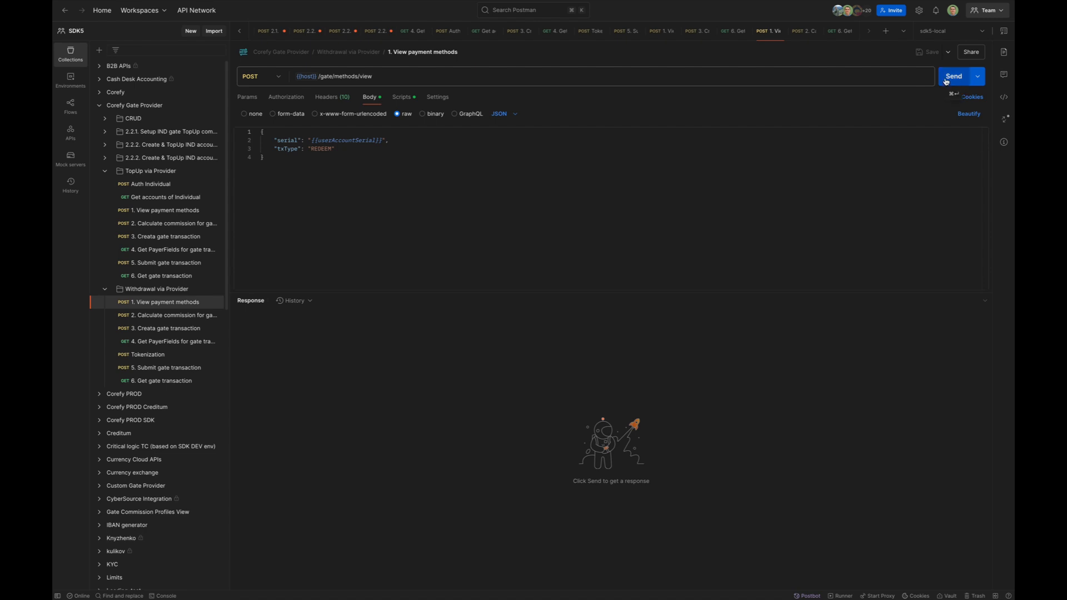
click(952, 78)
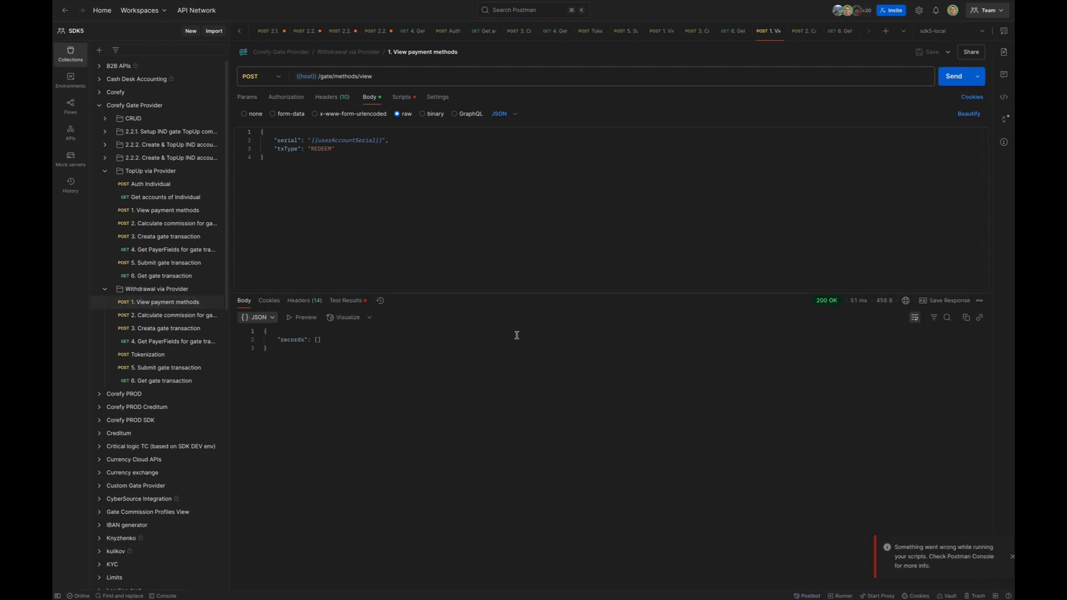
drag(294, 349, 260, 331)
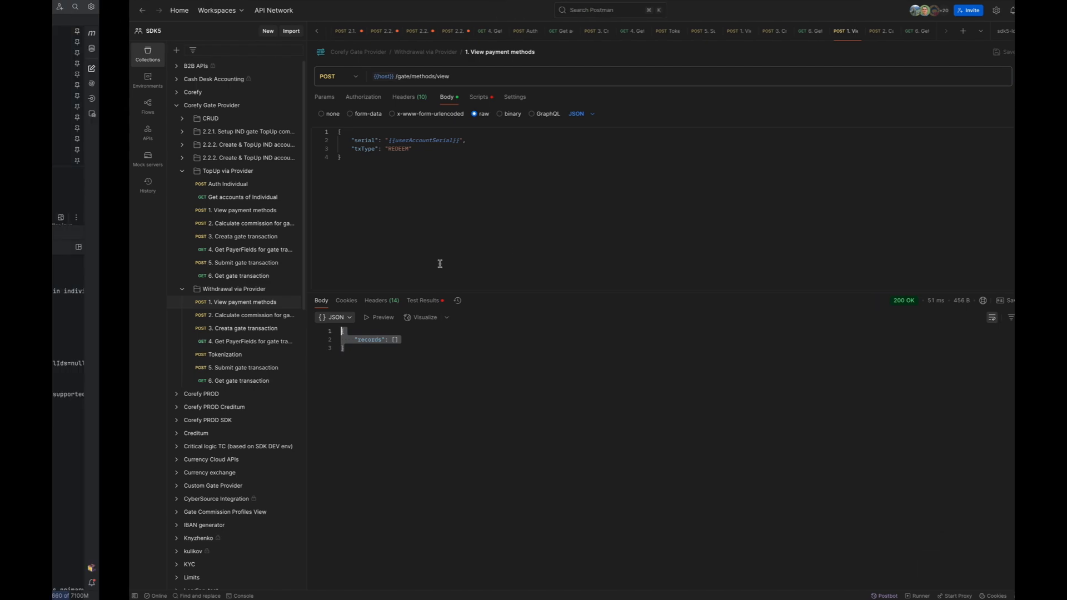
- Log out, sign back in as Administrator, and open the CRO Vendors list
key(ctrl+Left)
key(ctrl+Left)
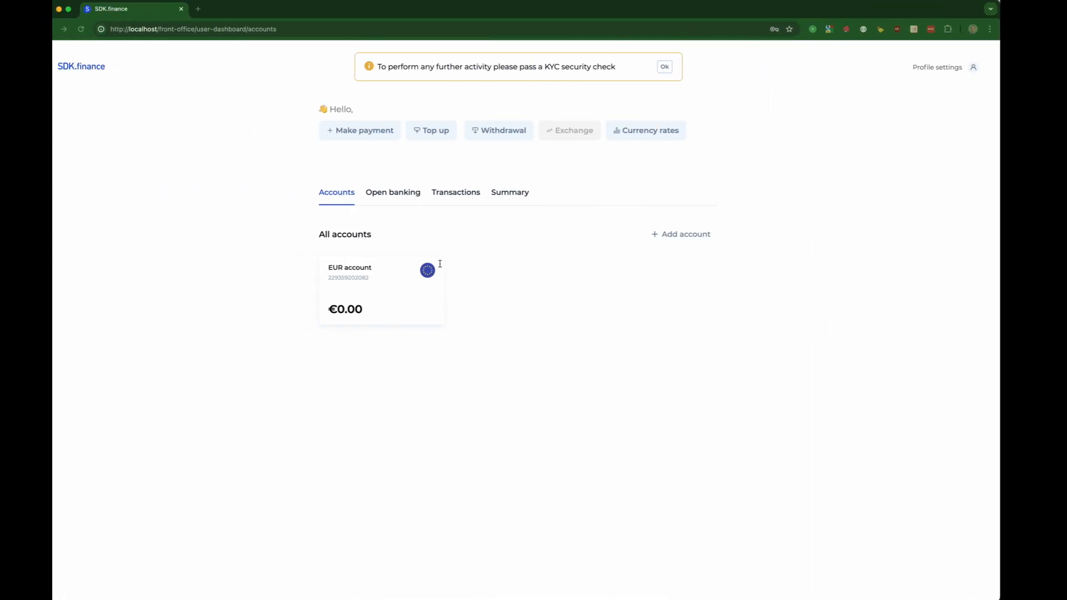
click(989, 69)
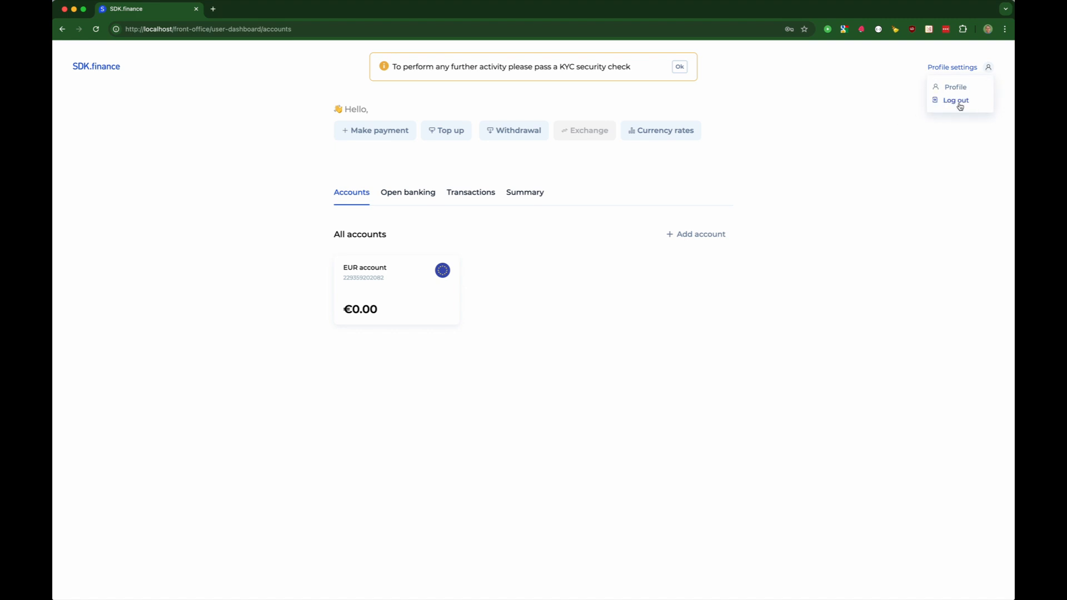
click(959, 101)
click(593, 308)
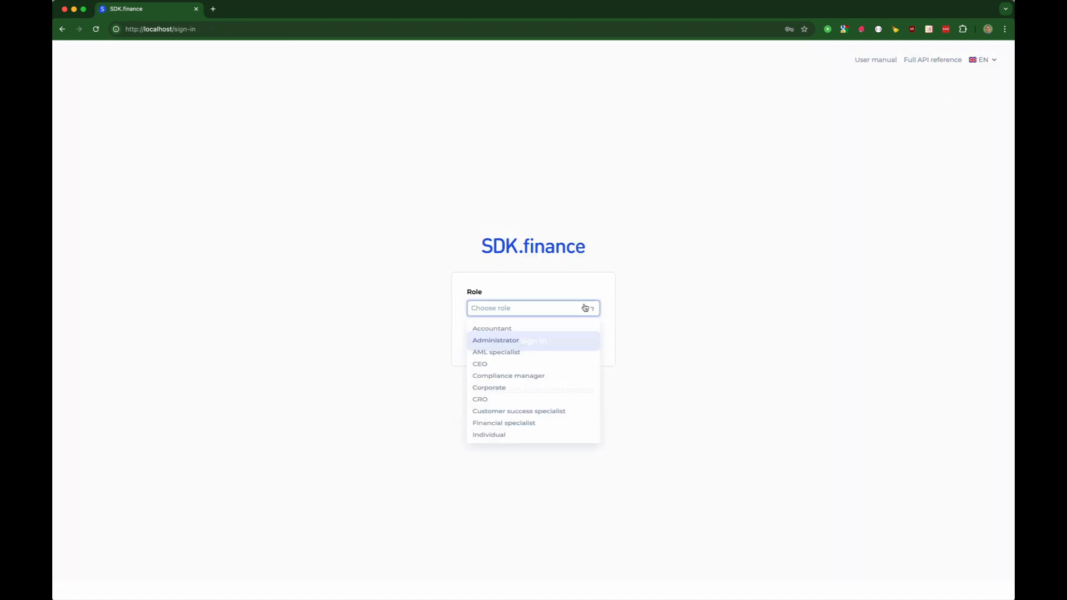
click(509, 343)
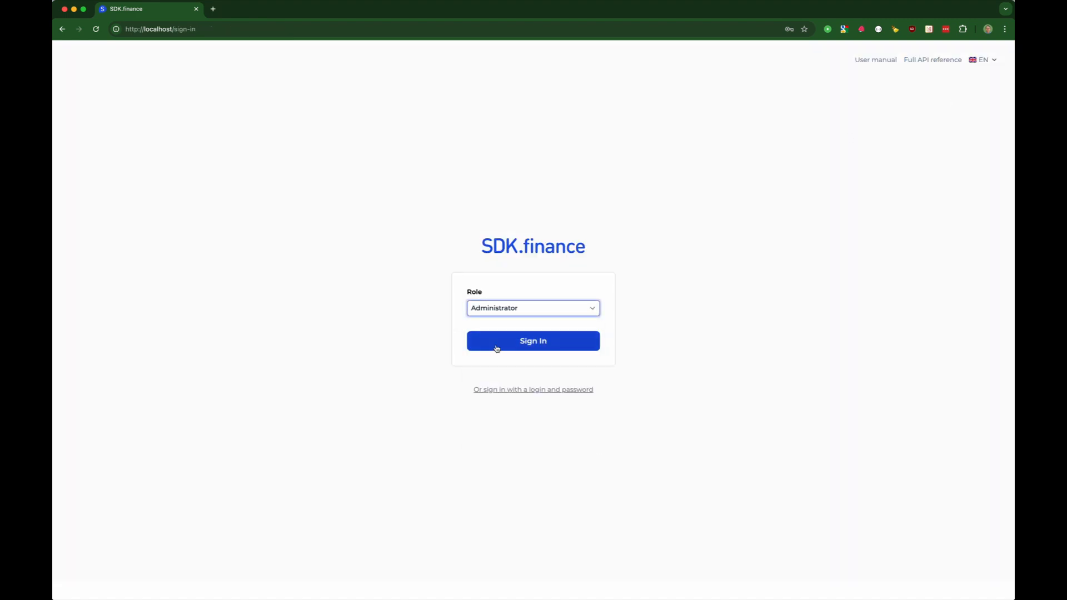
click(503, 346)
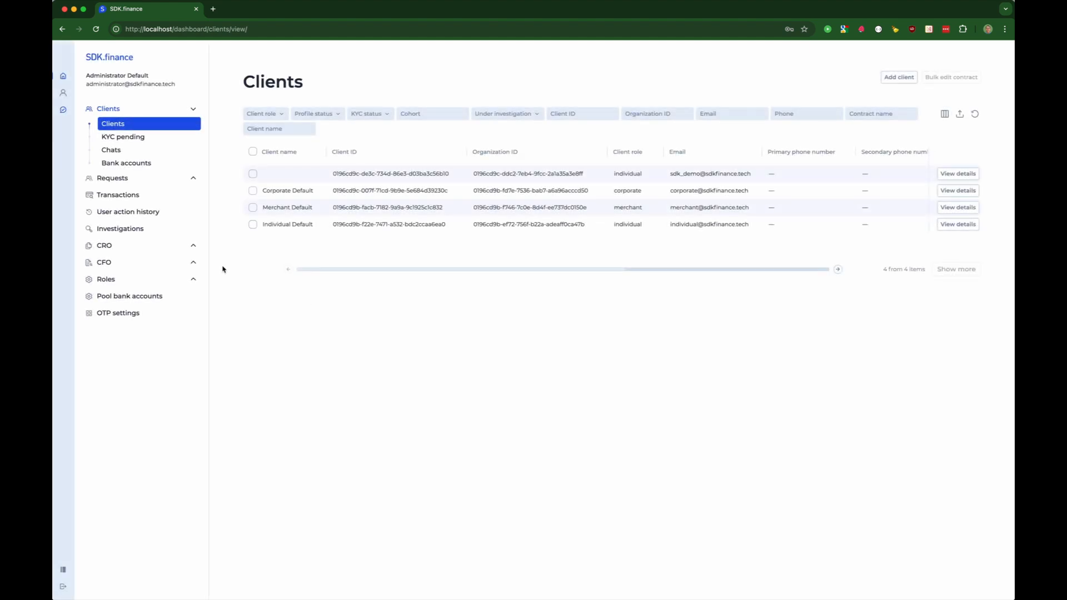
click(118, 247)
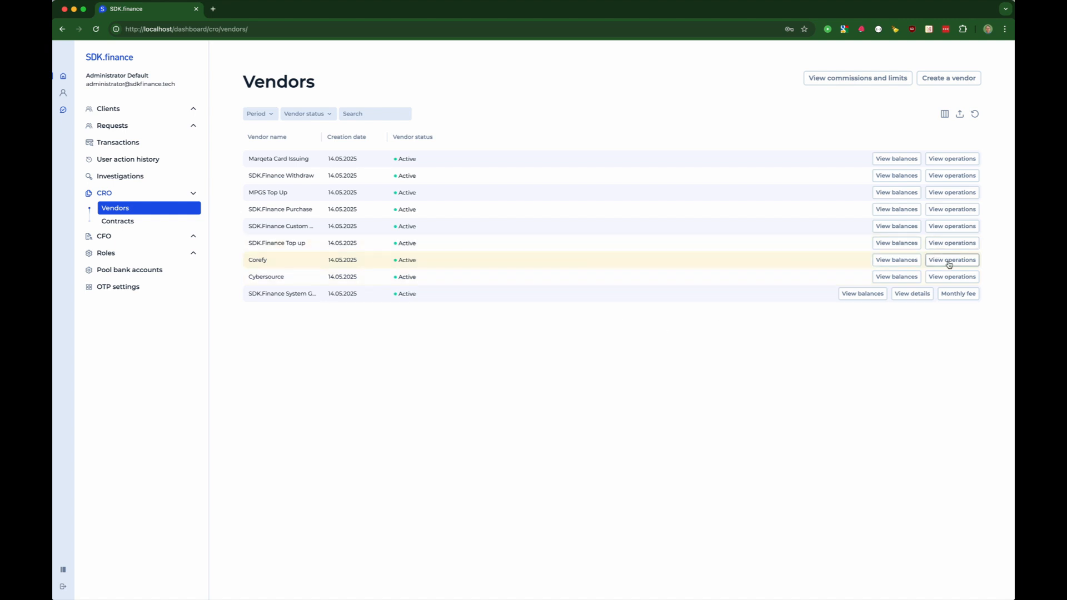
- Open Corefy's operations with the browser's DevTools panel showing
click(949, 261)
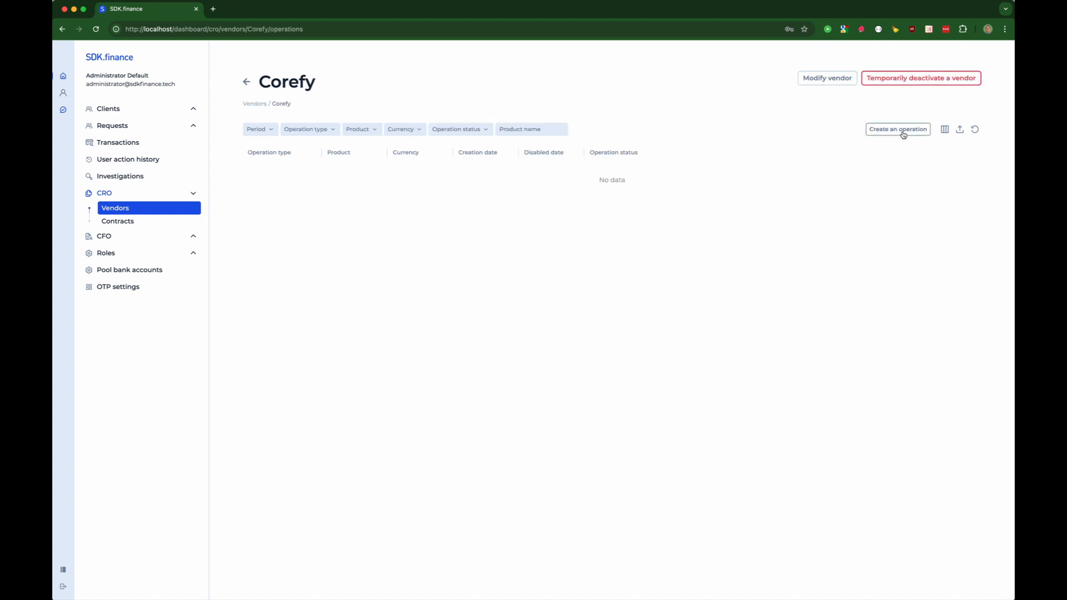
key(super+alt+i)
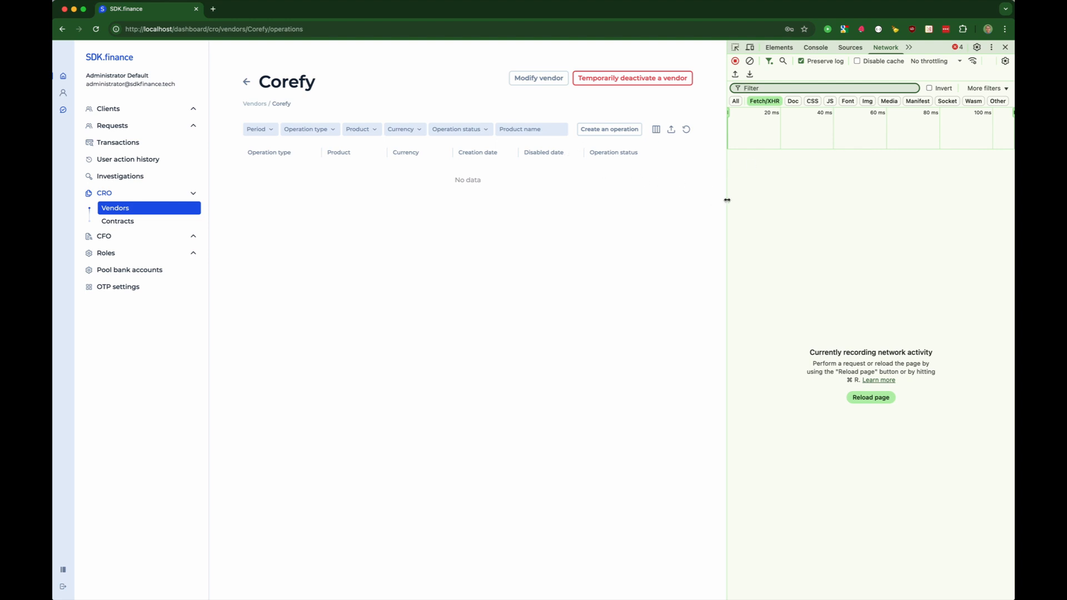
mouse_move(727, 200)
mouse_down()
mouse_move(665, 205)
mouse_move(719, 194)
mouse_up()
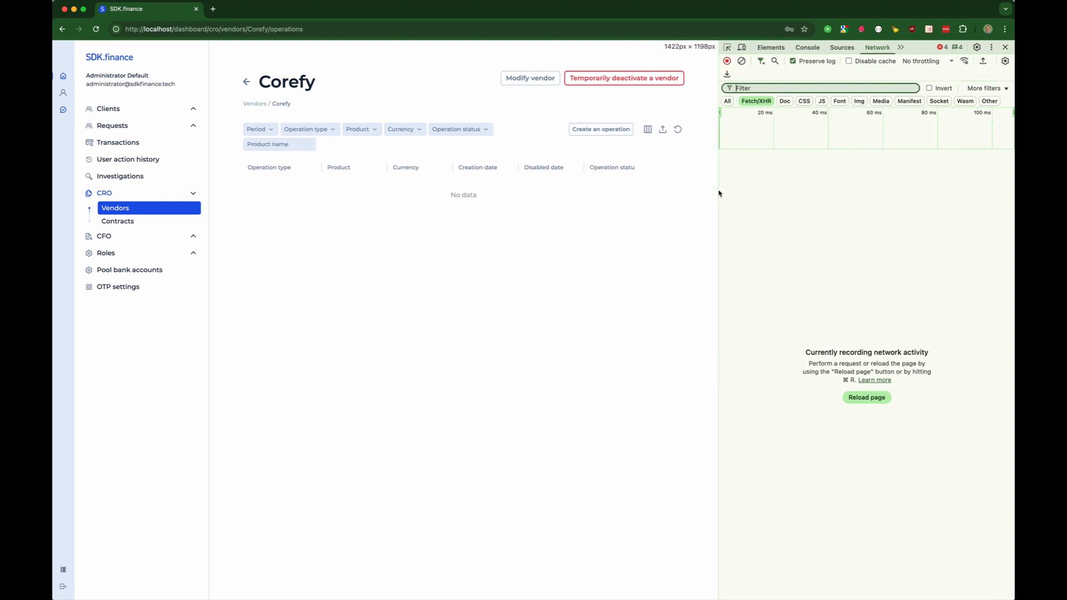
- Create a Top up via provider operation in Euro (EUR) and open its details
click(611, 131)
click(617, 117)
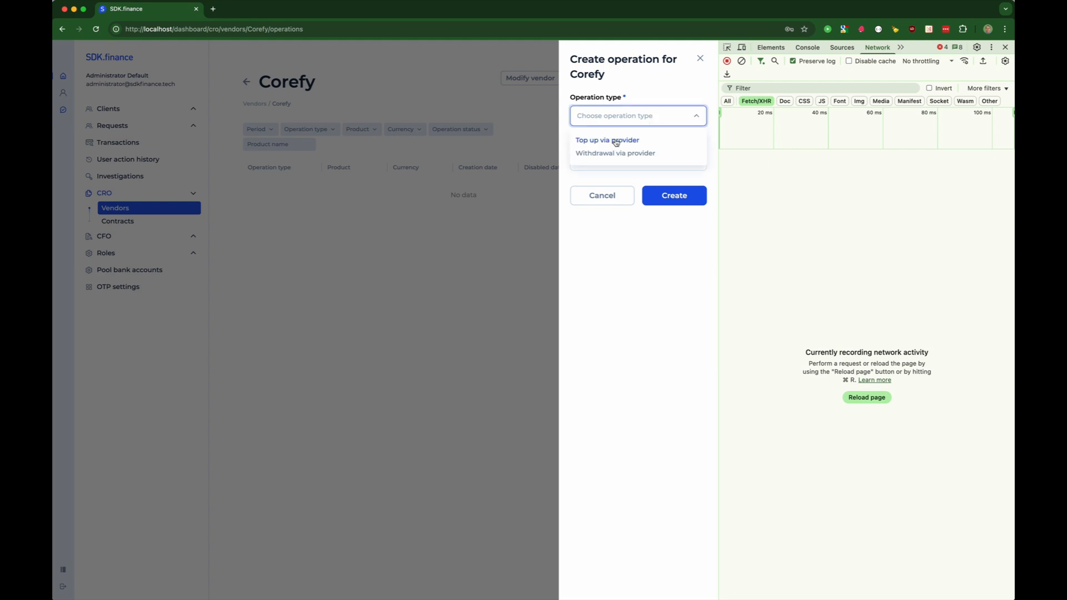
click(615, 142)
click(584, 160)
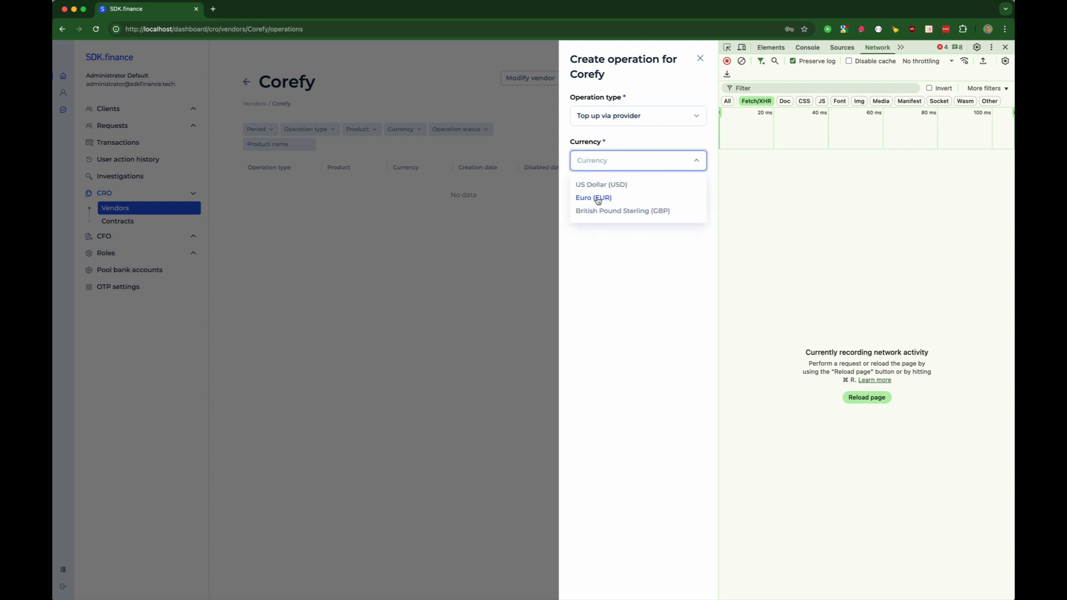
click(599, 199)
click(675, 196)
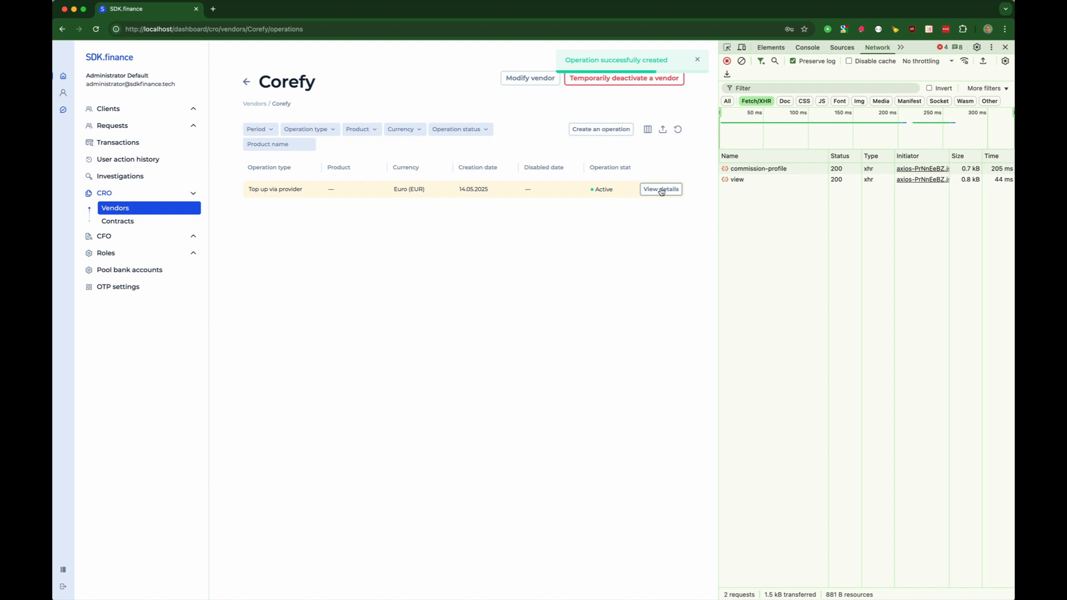
click(661, 193)
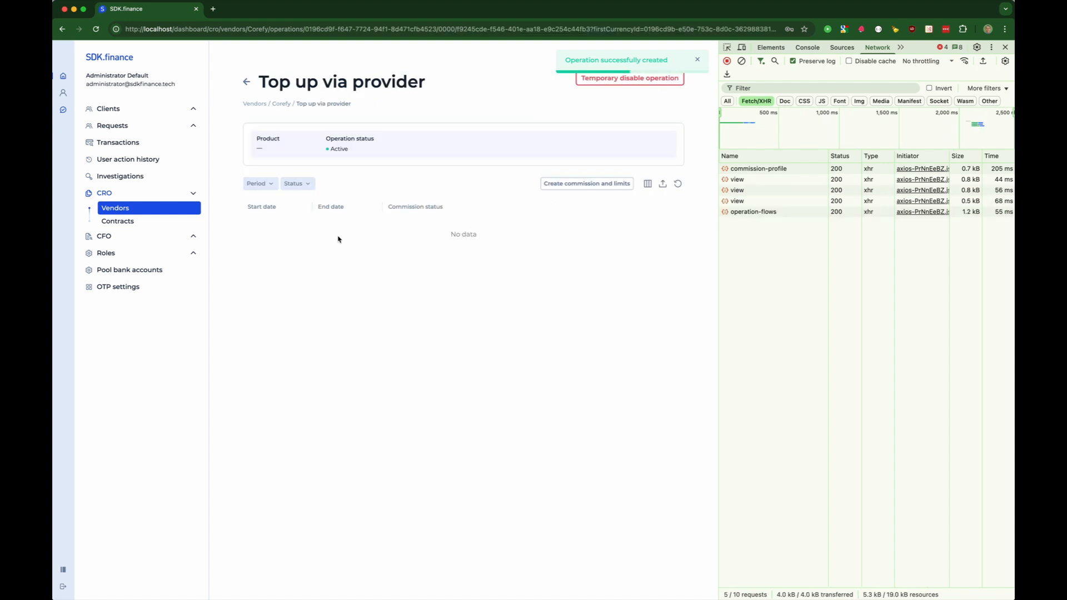
click(579, 185)
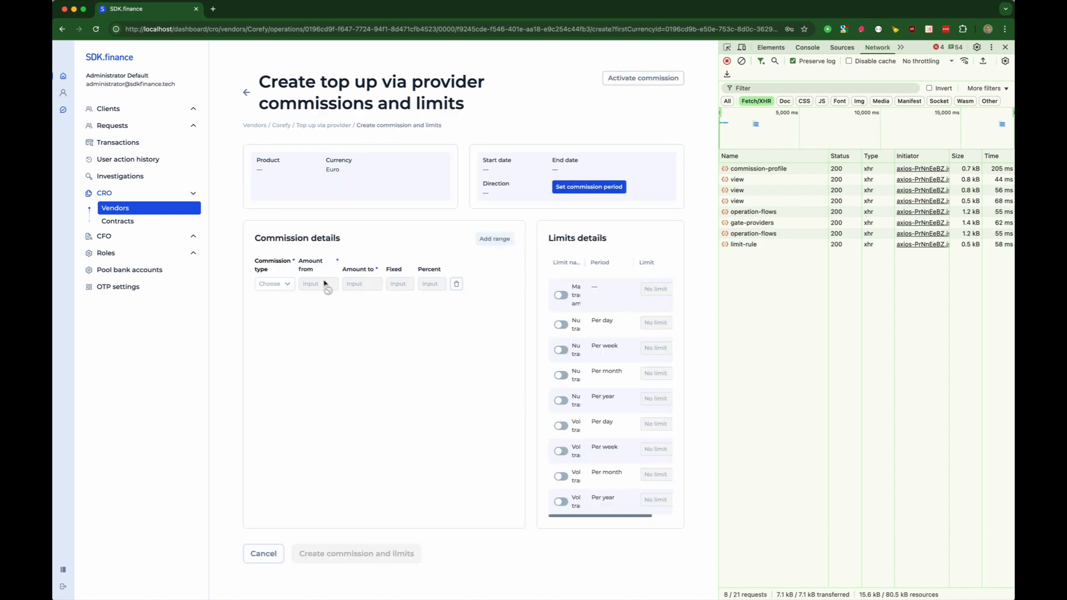
- Set a commission period from 1 May 2025 to 31 July 2025 with direction Out
click(600, 189)
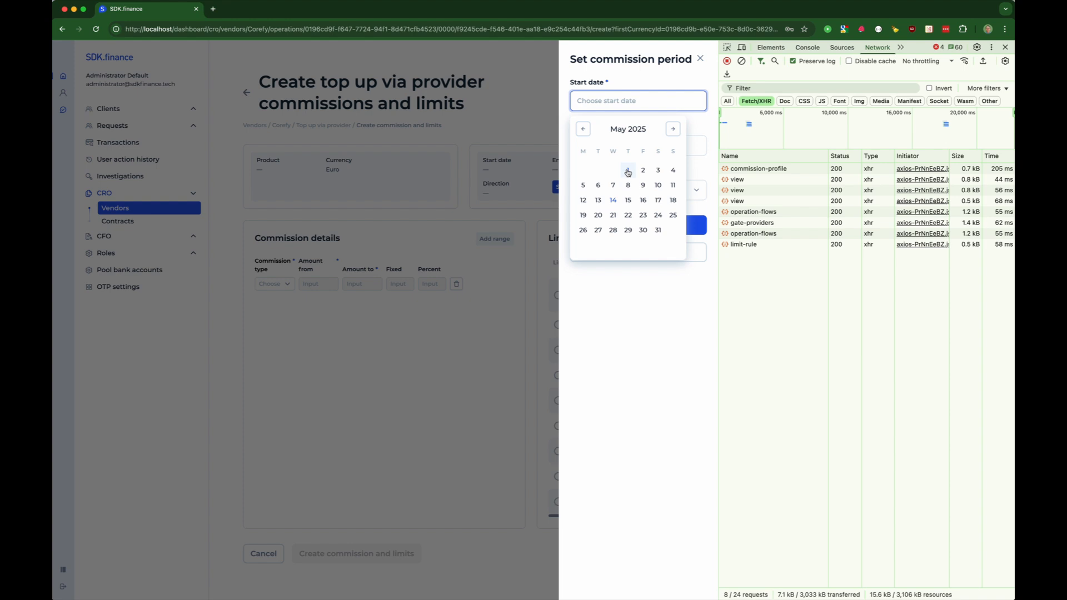
click(628, 170)
click(607, 145)
click(673, 174)
click(673, 174)
click(628, 275)
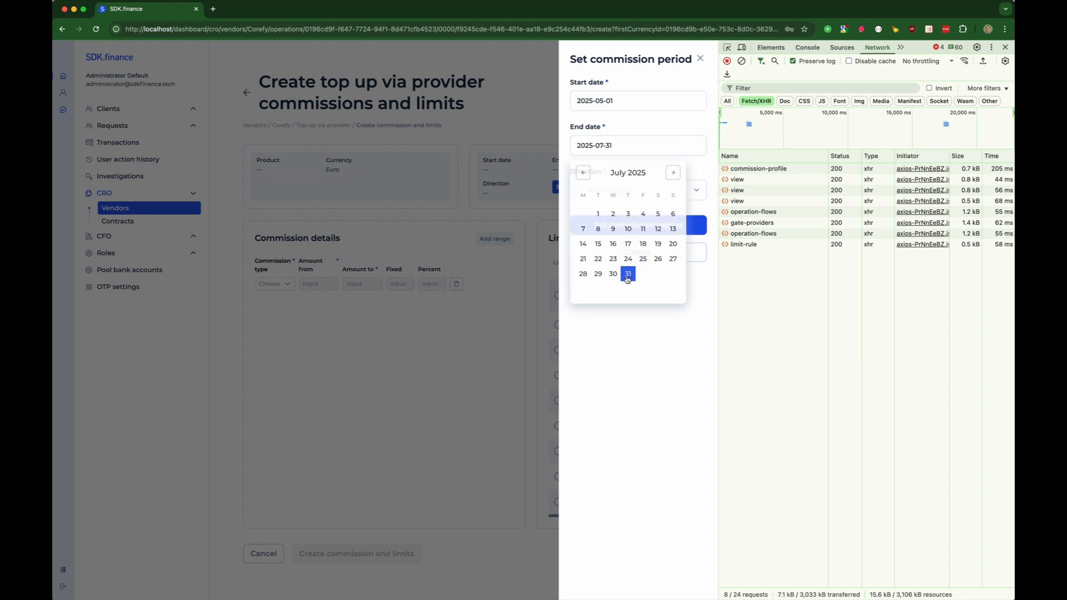
click(595, 195)
click(595, 223)
click(633, 229)
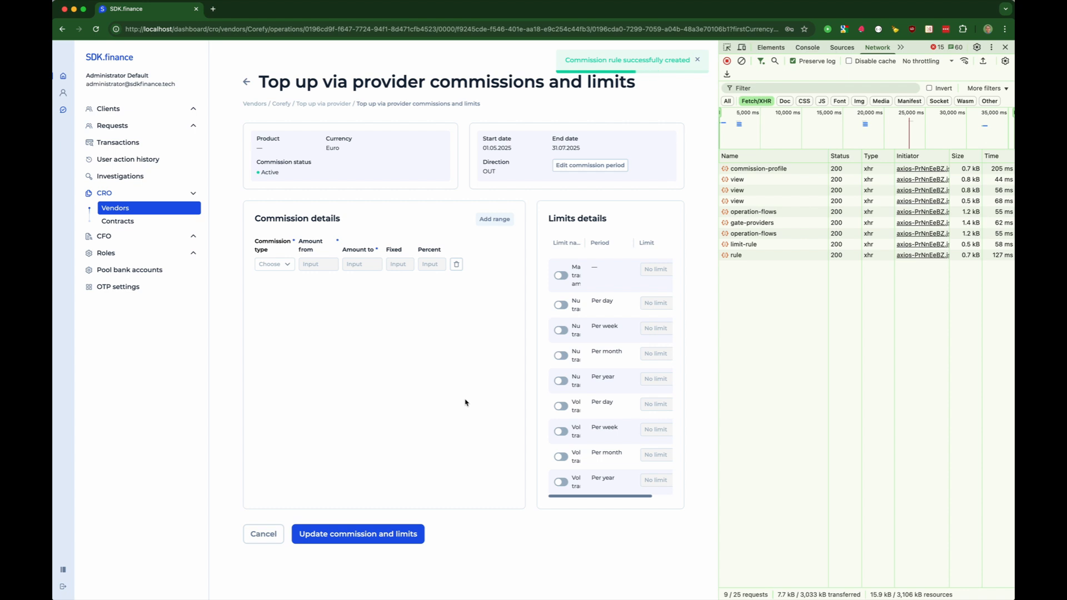
- Add a Fixed commission for amounts 0 to 200 and save it
click(282, 264)
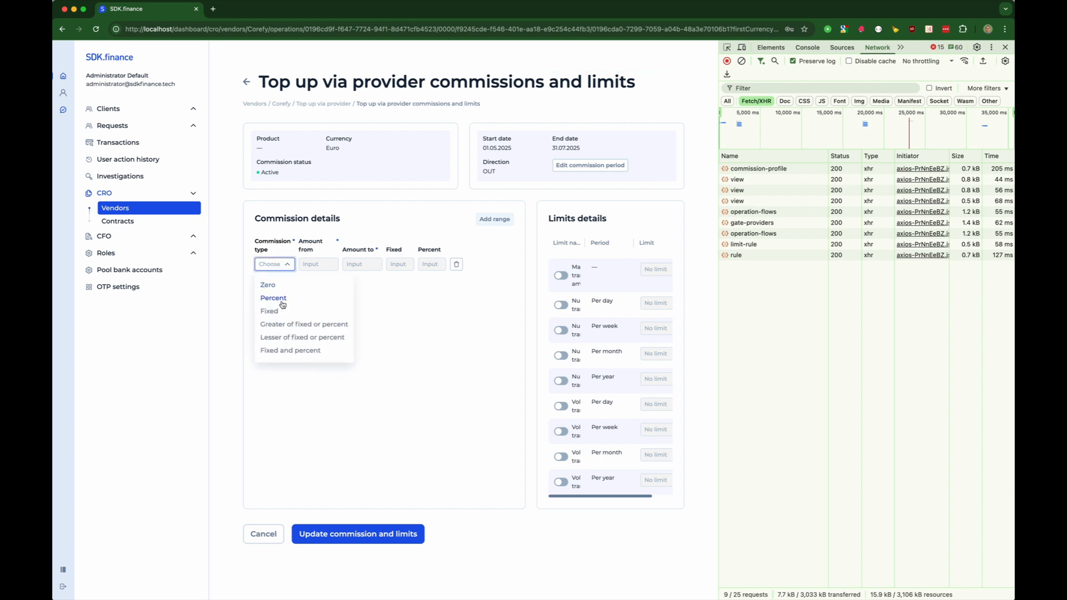
click(273, 312)
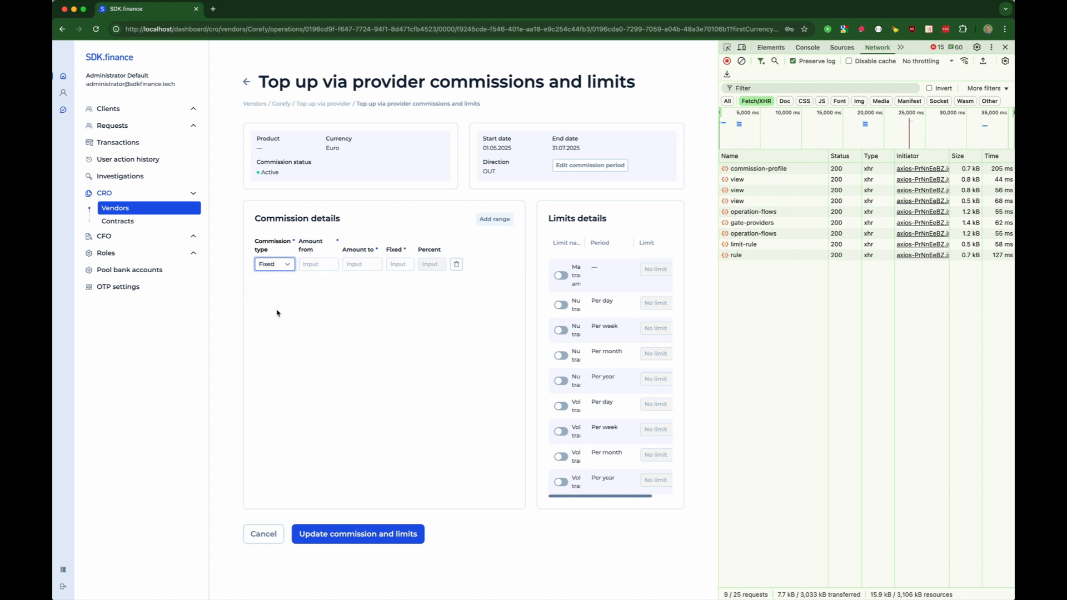
click(310, 265)
text(0)
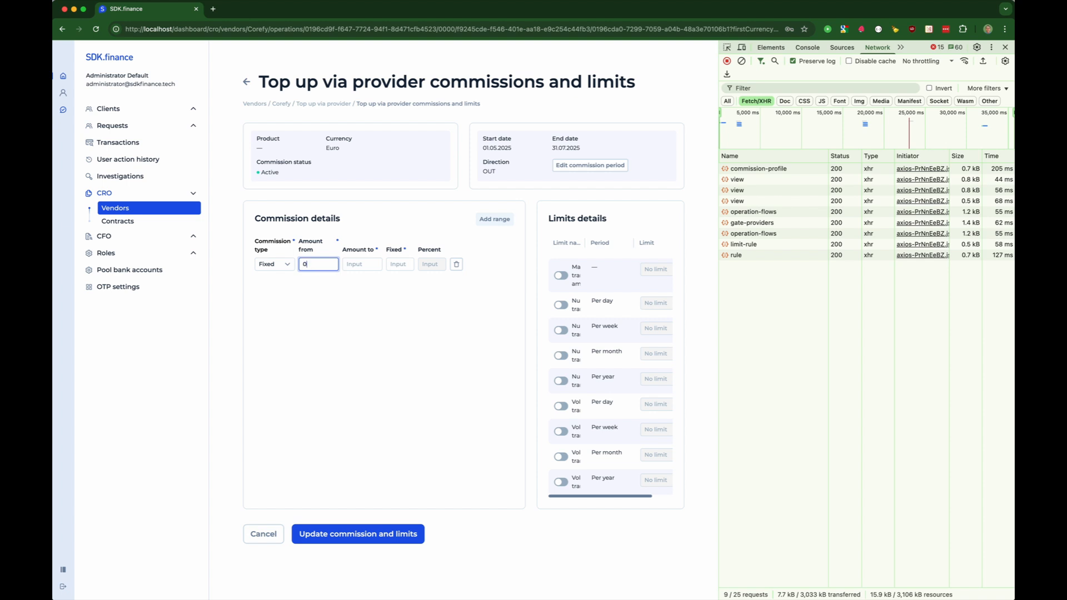
click(358, 259)
click(404, 264)
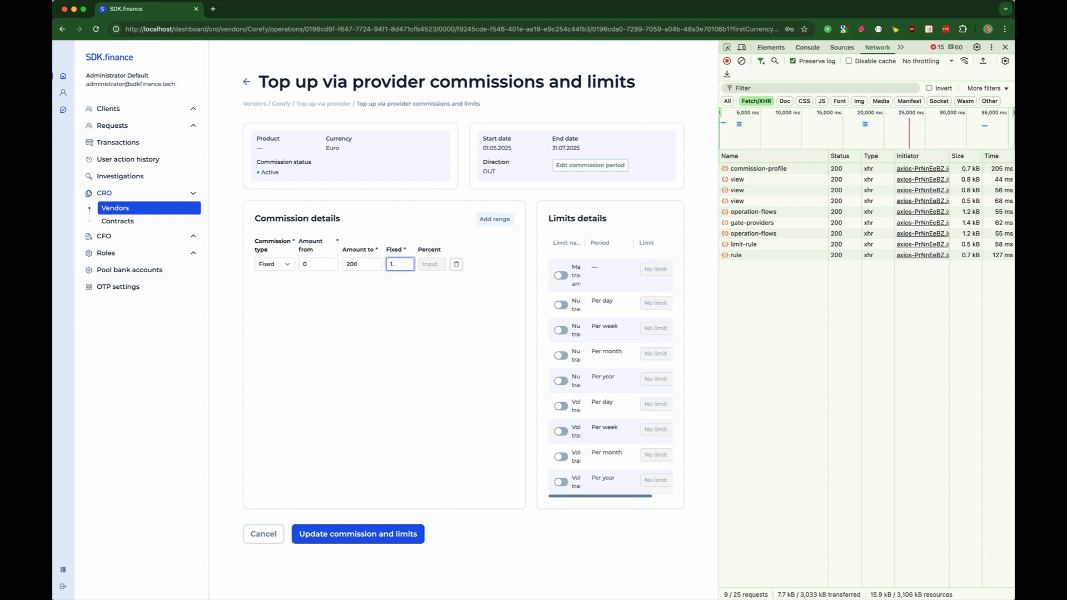
key(Return)
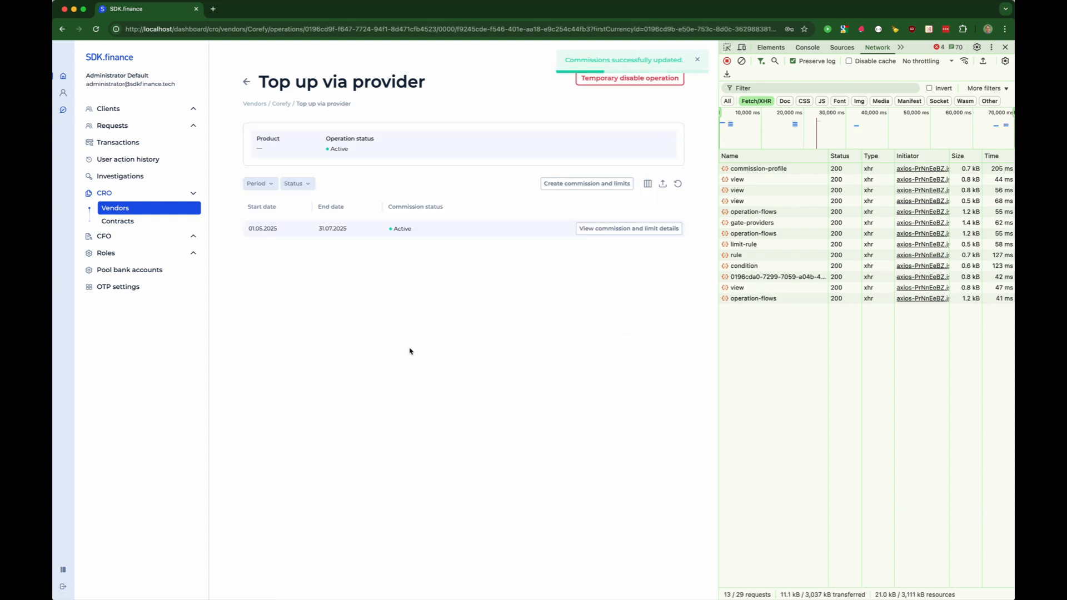
- Filter contracts to type Base and open Corefy within the base contract's details
click(118, 221)
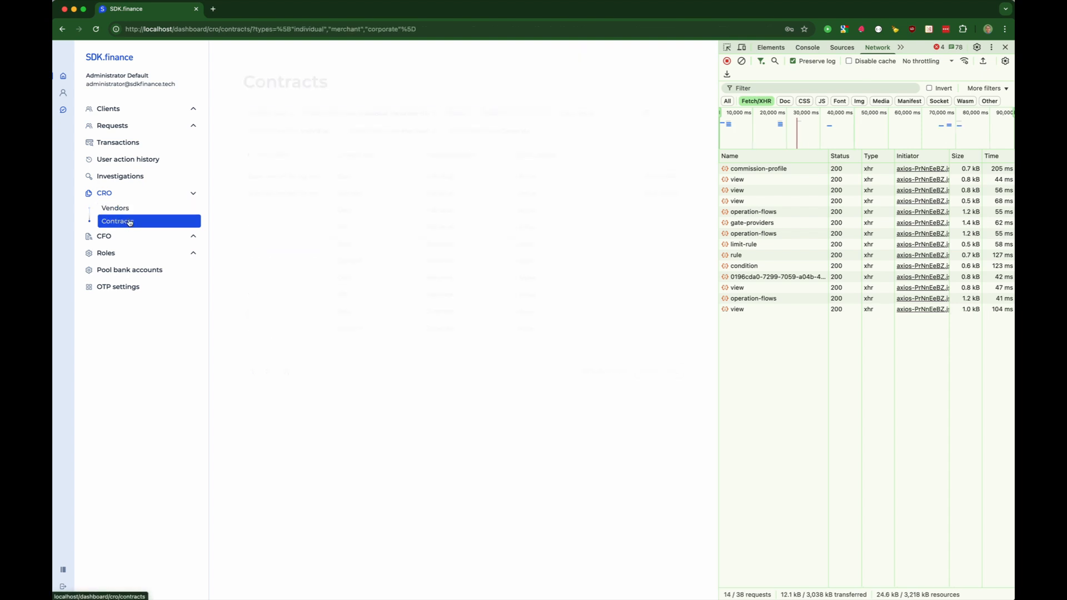
click(435, 132)
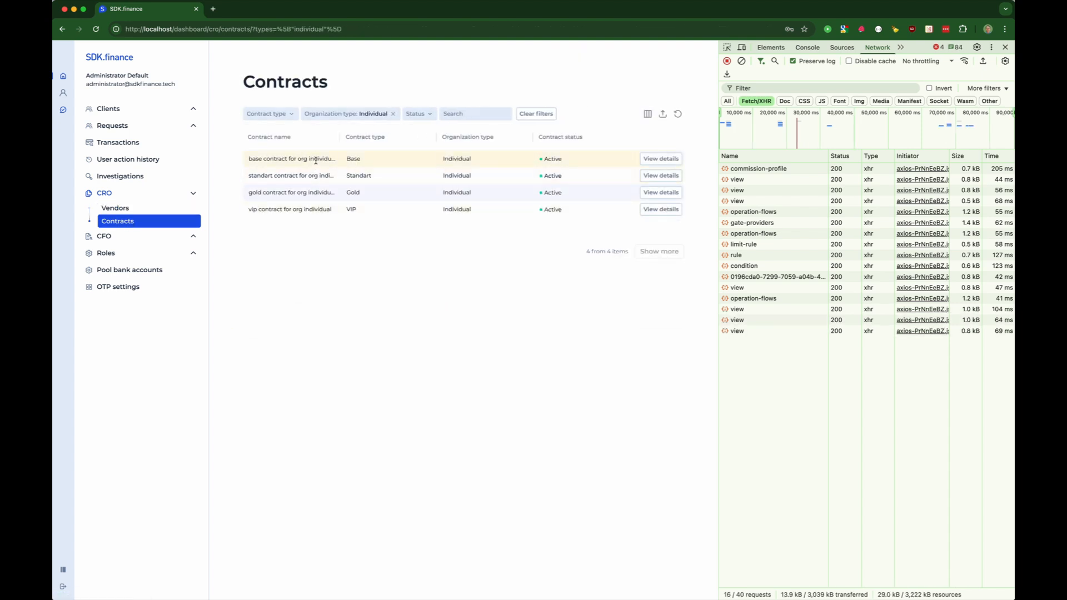
click(269, 114)
click(259, 136)
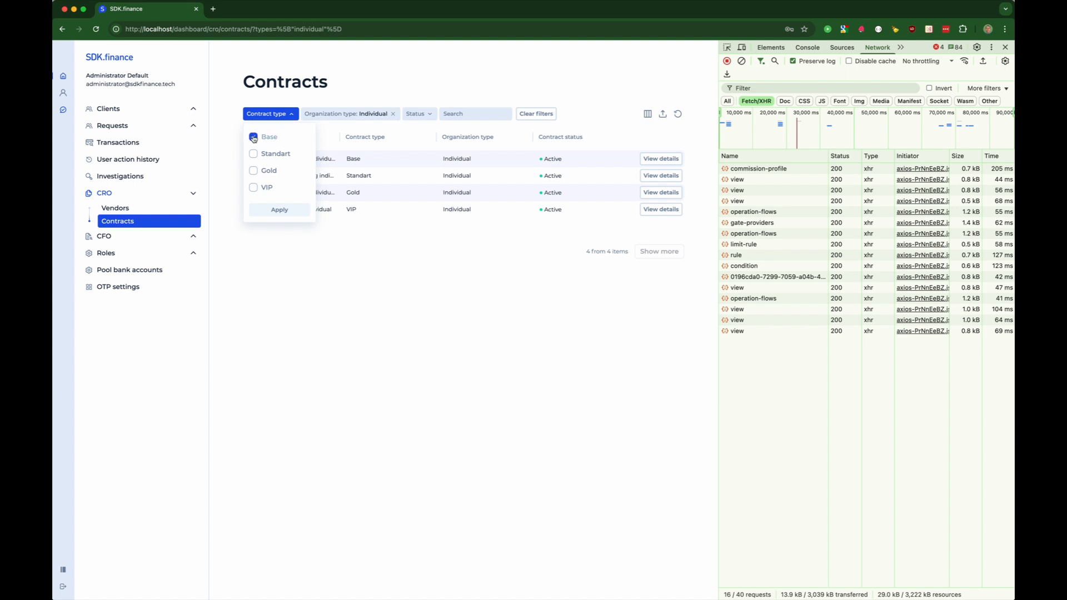
click(286, 210)
click(651, 161)
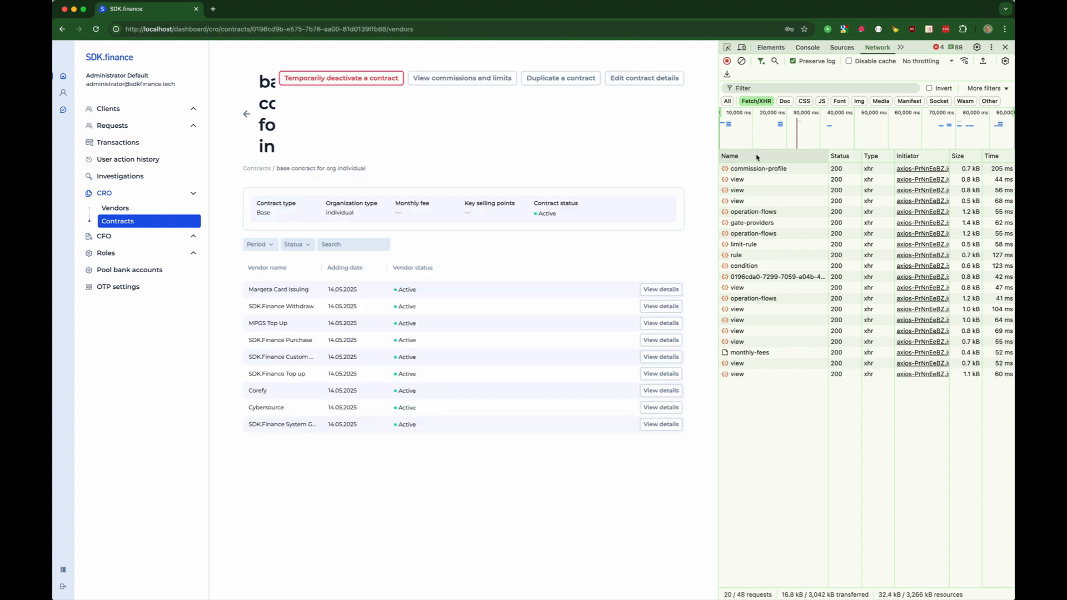
drag(732, 155, 859, 158)
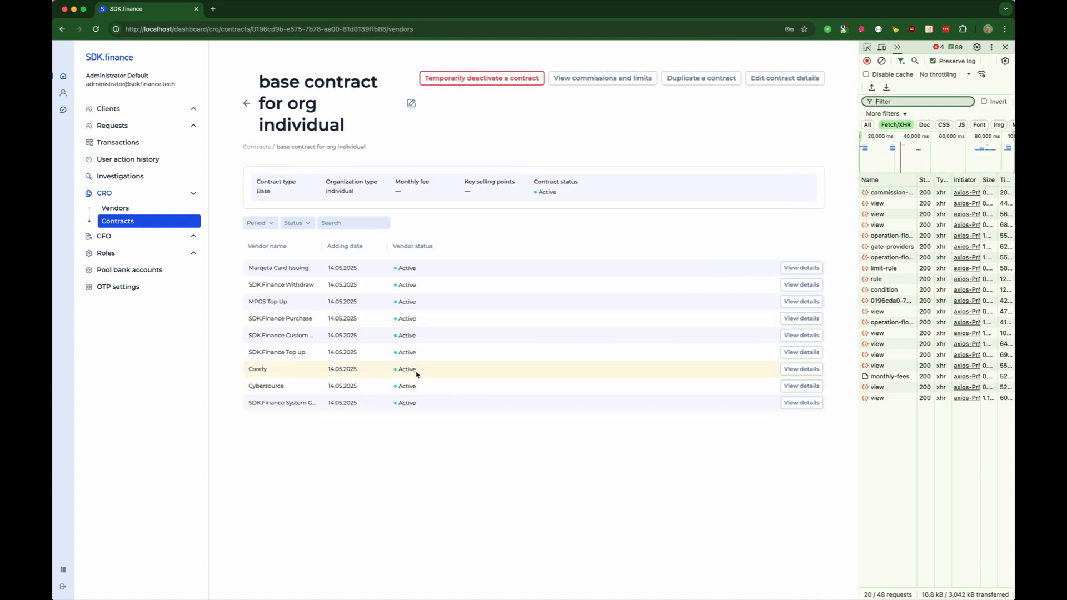
click(802, 369)
- Create a Top up via provider operation in Euro (EUR) for Corefy
click(741, 129)
click(729, 116)
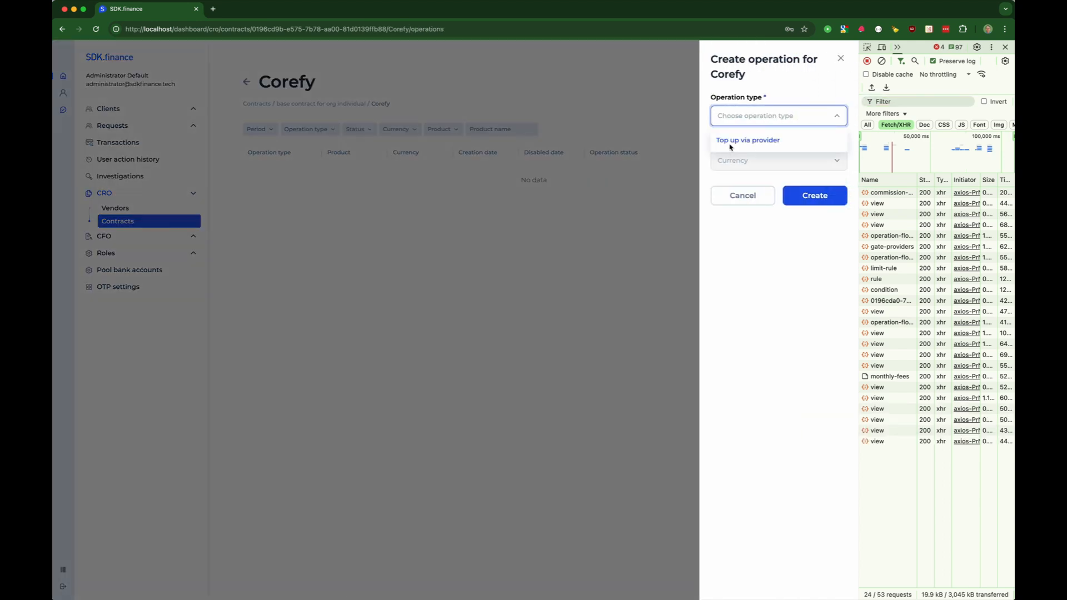
click(756, 140)
click(745, 160)
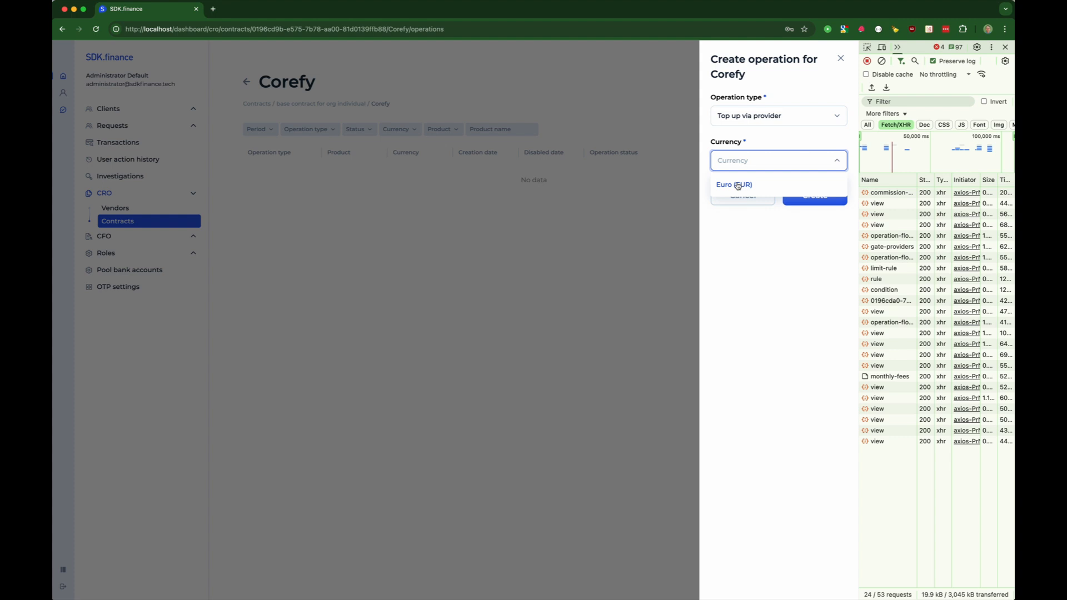
click(738, 187)
click(813, 197)
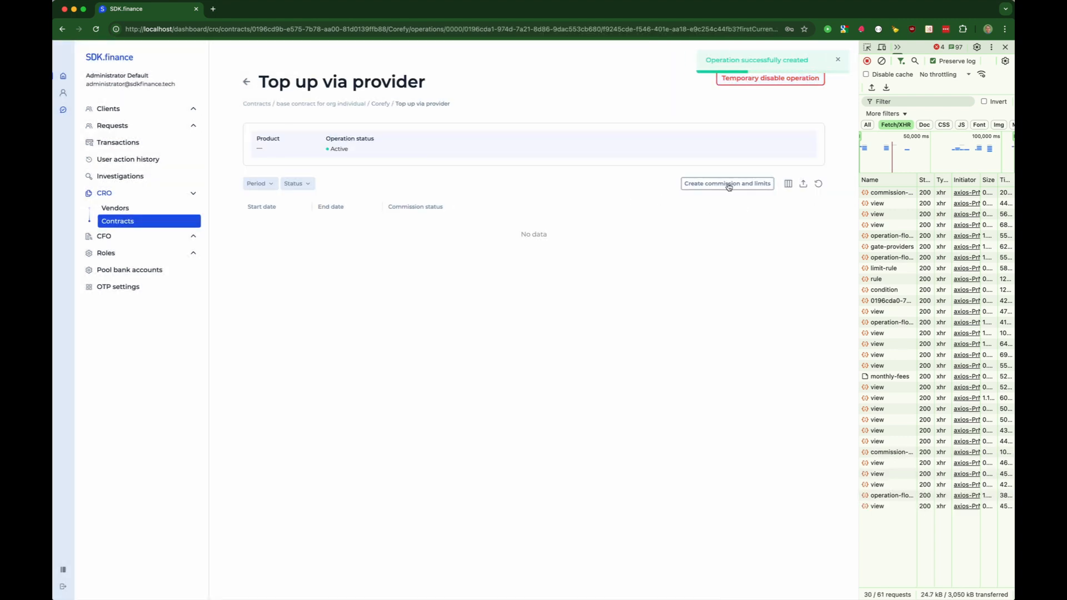
click(727, 184)
- Set the commission period to 1 May–31 July 2025 with direction Out
click(590, 165)
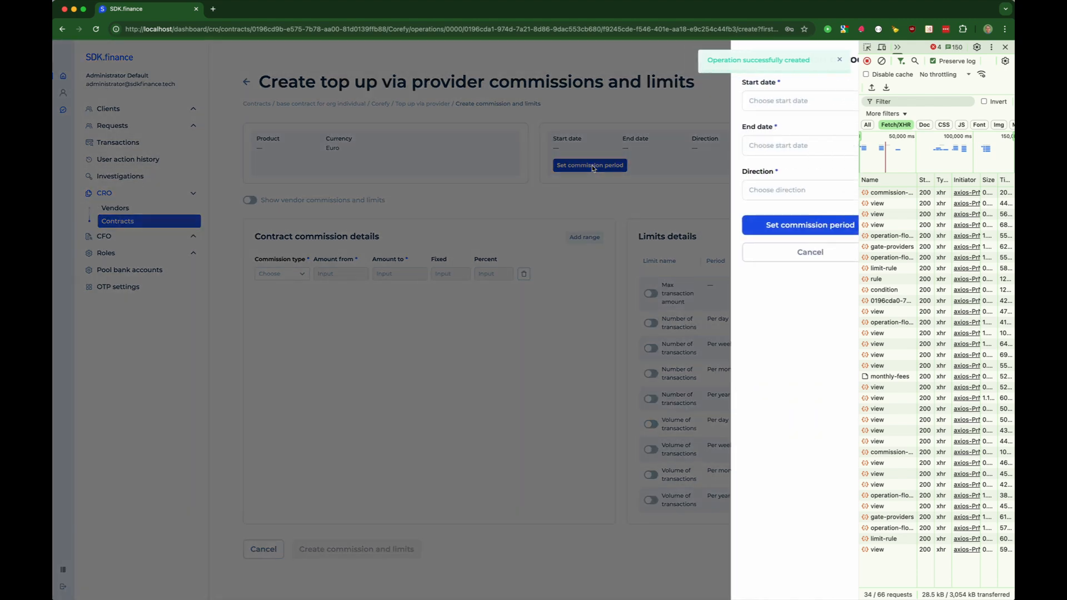
click(758, 102)
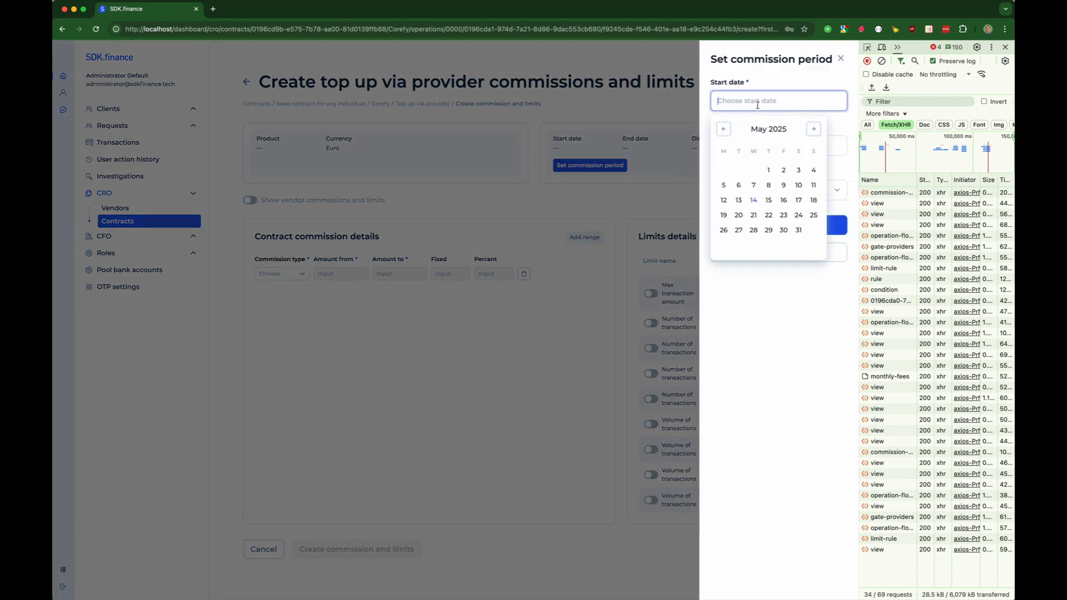
click(768, 170)
click(737, 152)
click(813, 174)
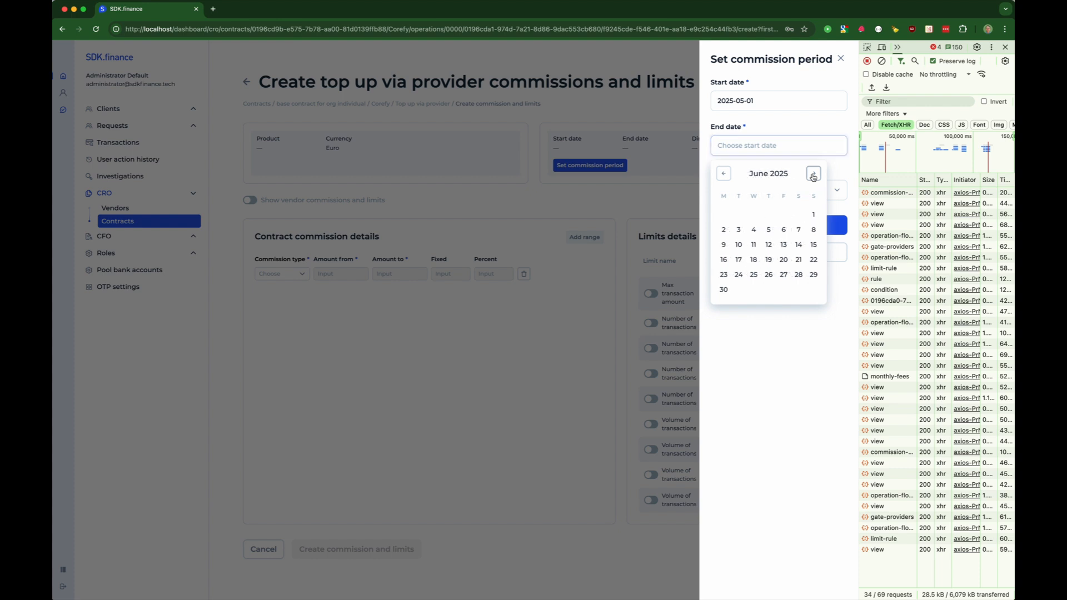
click(813, 174)
click(814, 173)
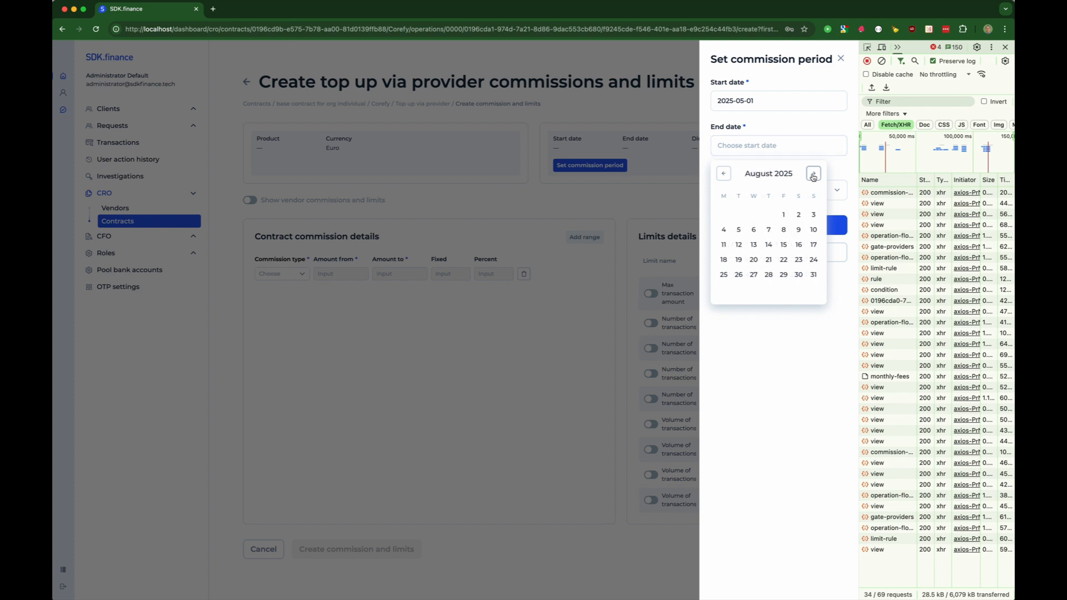
click(723, 174)
click(768, 275)
click(759, 191)
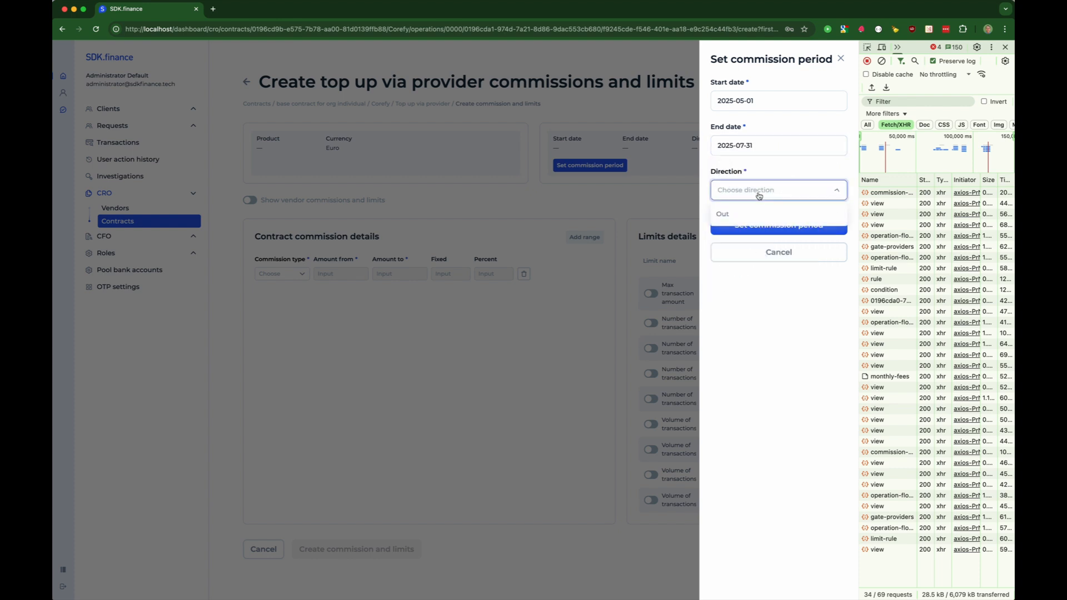
click(738, 216)
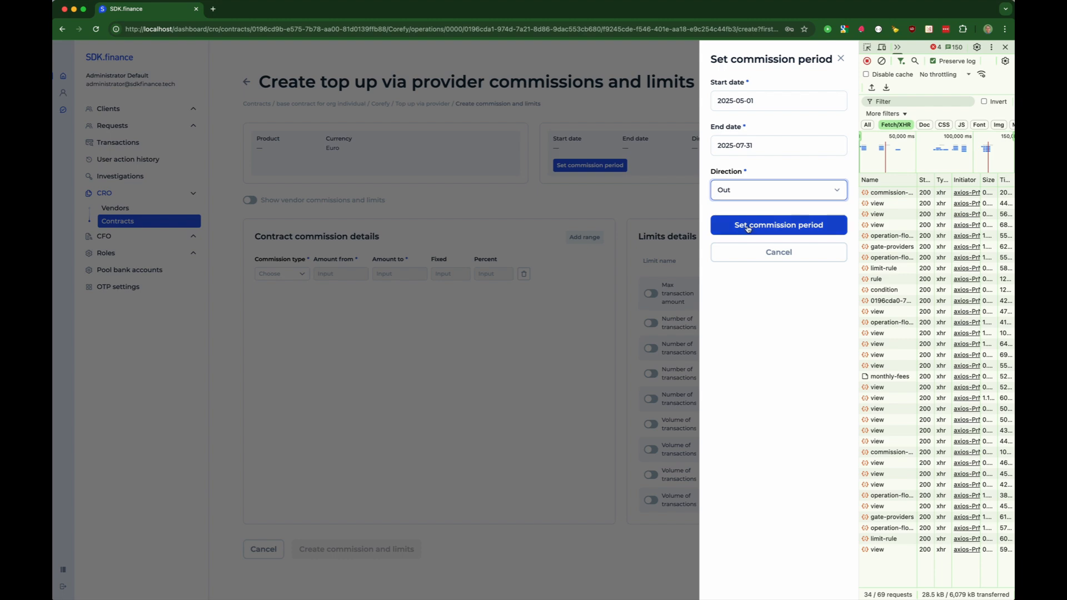
click(748, 225)
- Make the commission Fixed at 2.5 for amounts 0–200 and save the commissions and limits
click(275, 278)
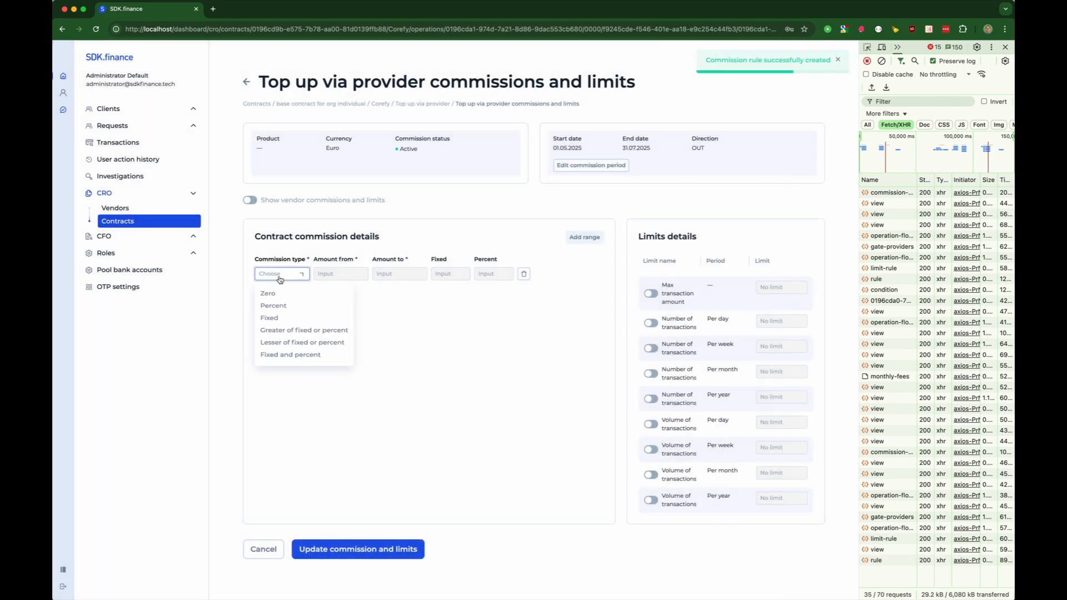
click(272, 321)
click(330, 277)
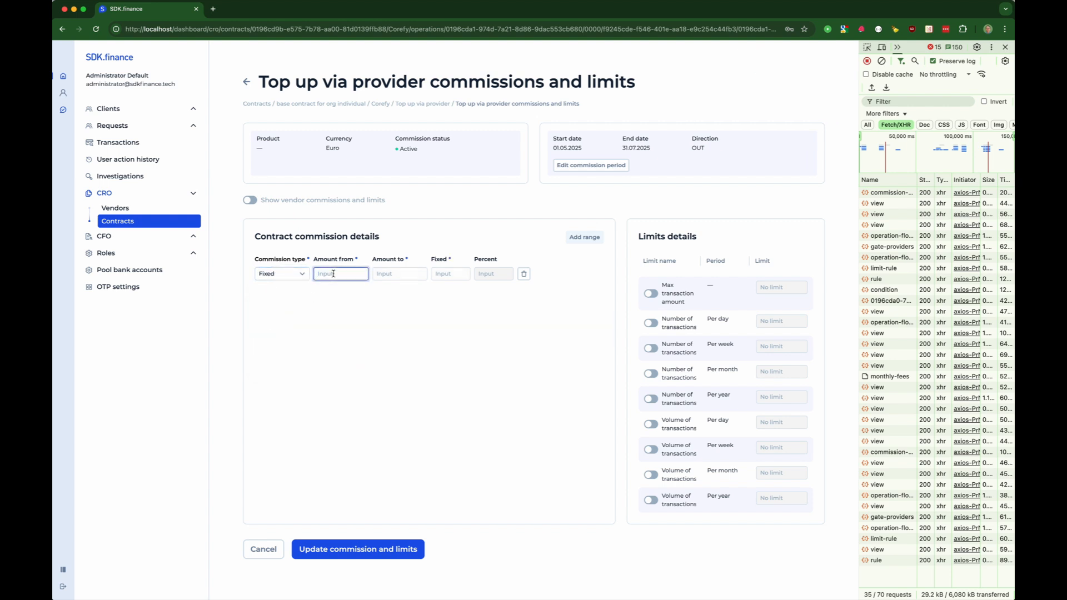
click(387, 275)
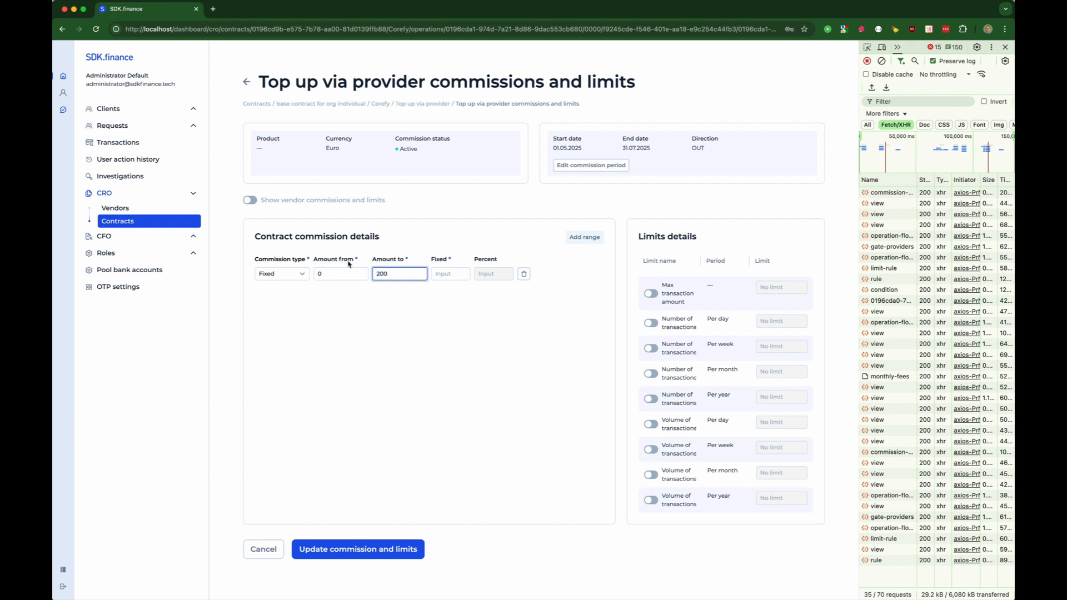
click(250, 205)
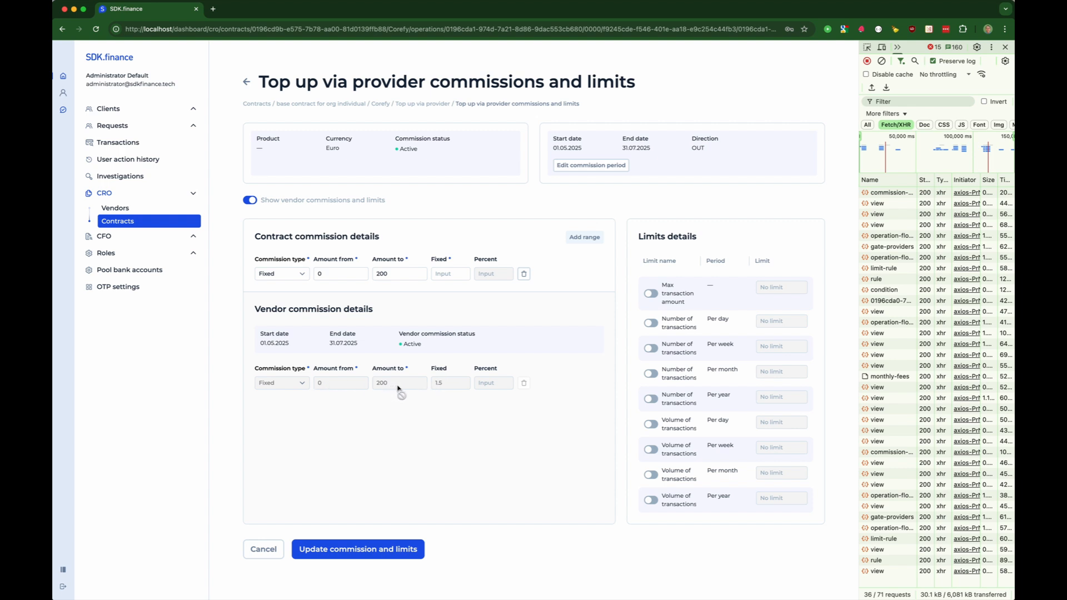
click(439, 275)
click(343, 551)
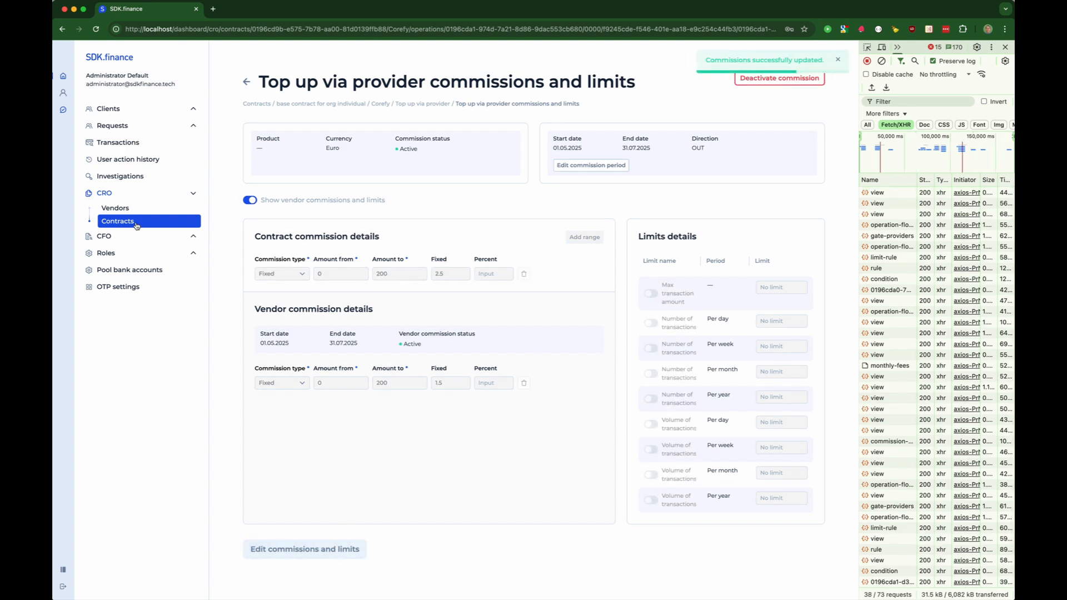
click(115, 208)
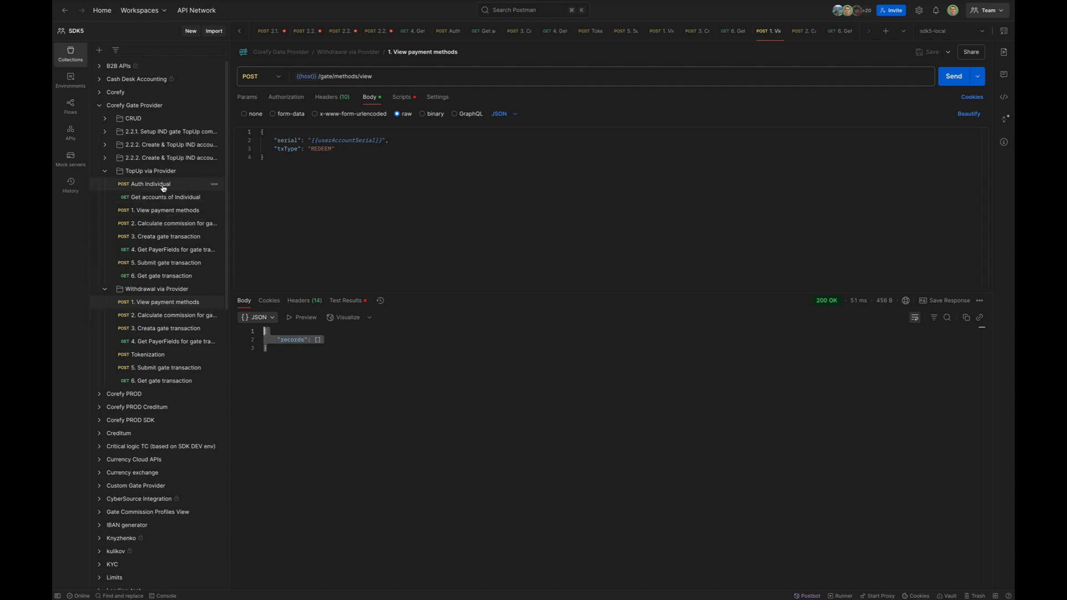
- Log the individual user in again with the Auth Individual request
click(166, 210)
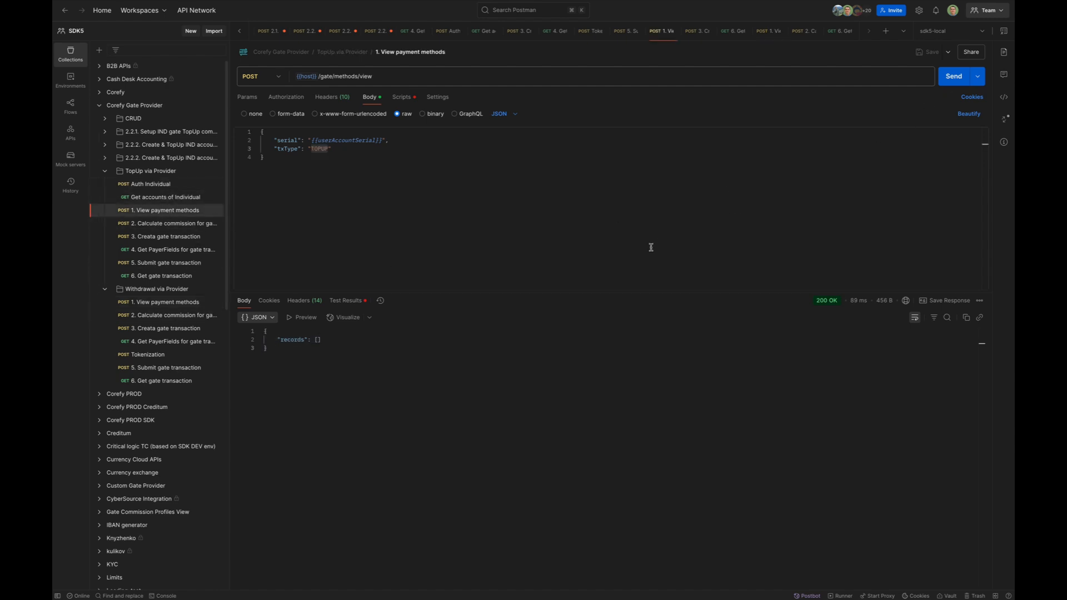
key(super+Return)
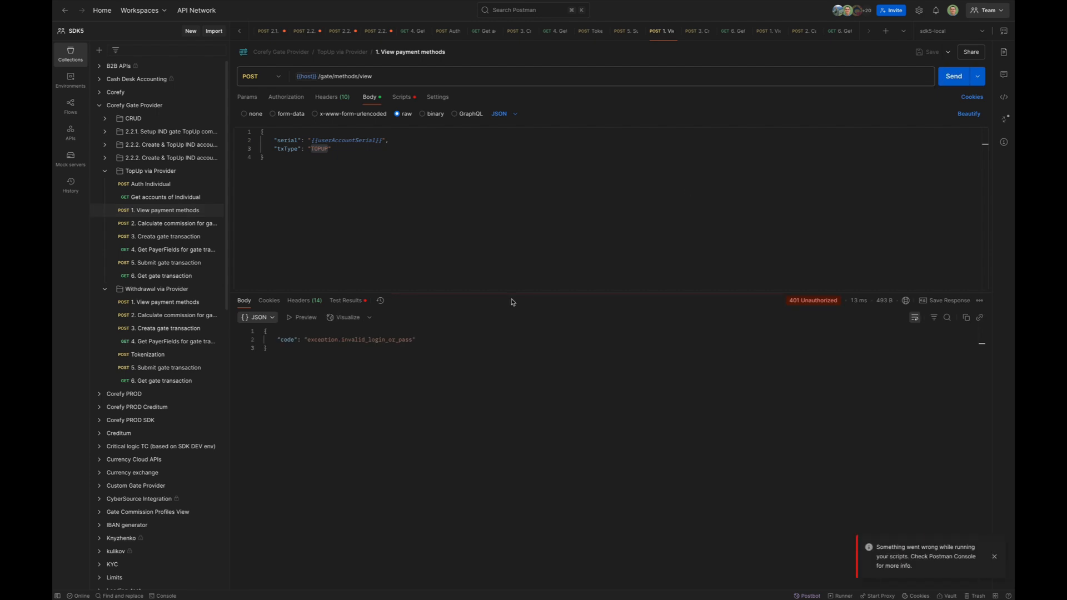
click(152, 185)
key(super+Return)
click(169, 212)
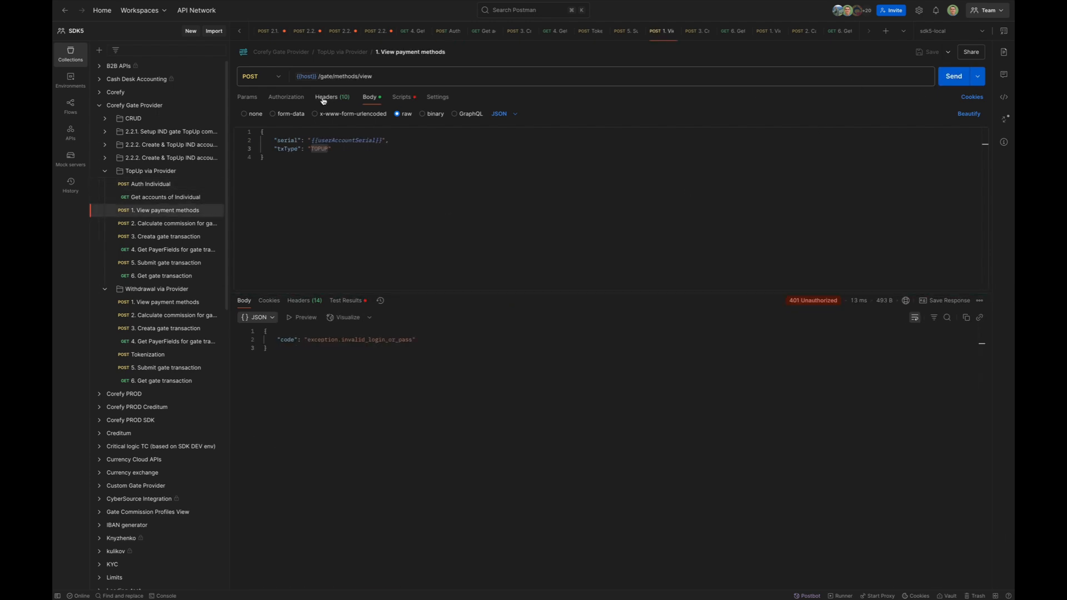
click(324, 98)
click(370, 97)
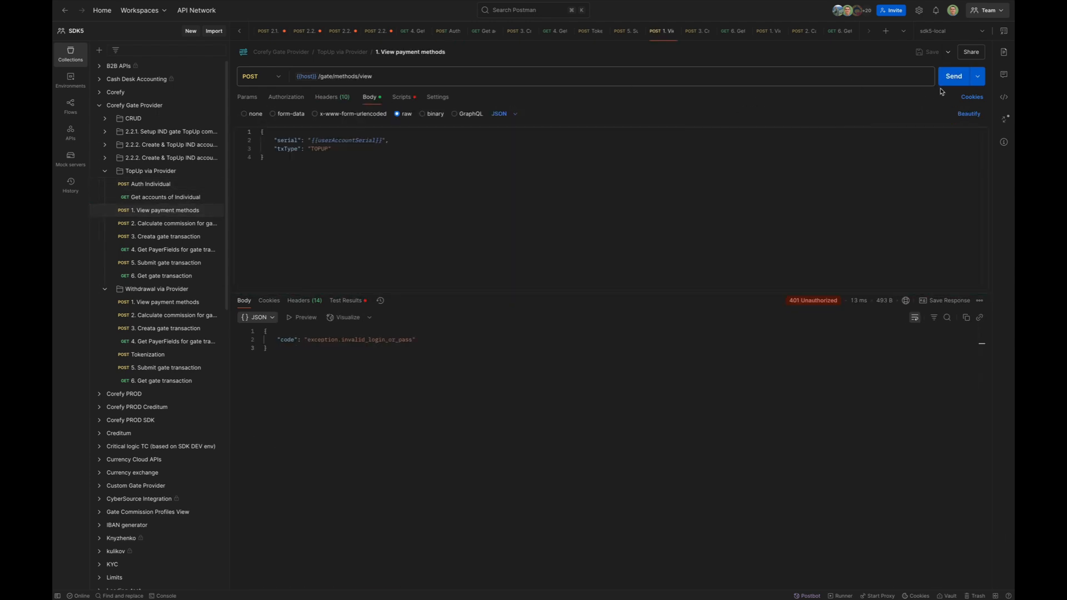
- Refresh the individual's accounts and resend top-up payment methods, finding Corefy's payment_card_eur_hpp service
click(165, 198)
key(super+Return)
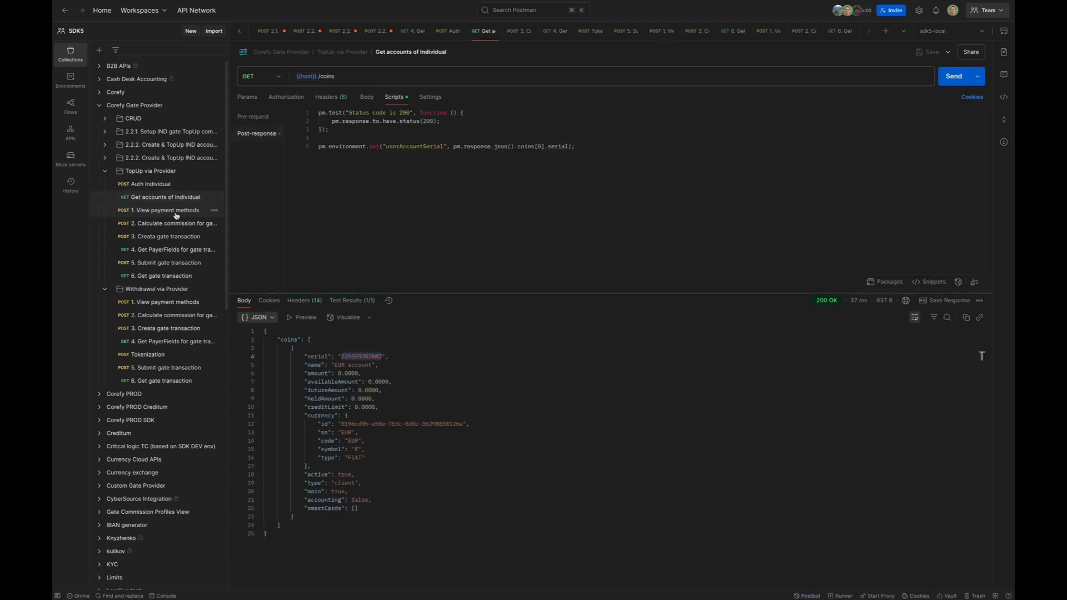
click(175, 213)
key(super+Return)
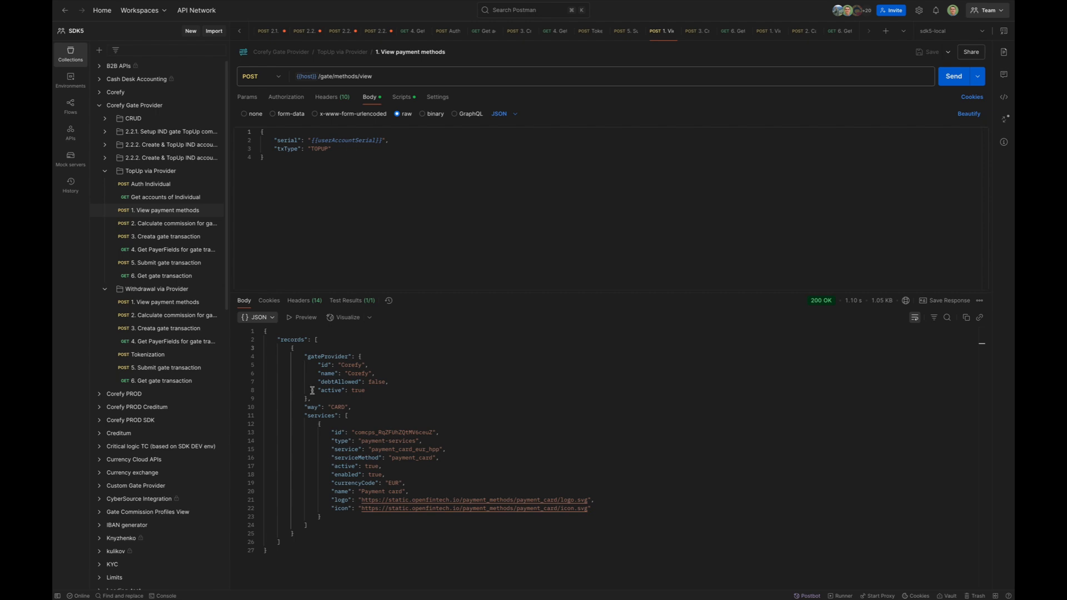
double_click(351, 365)
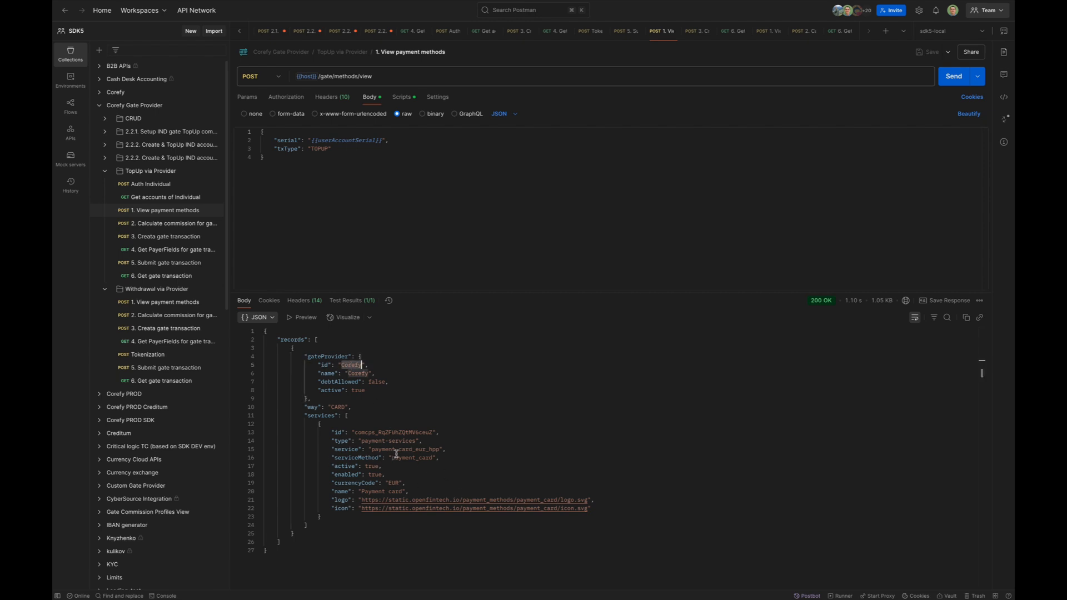
drag(372, 452, 440, 450)
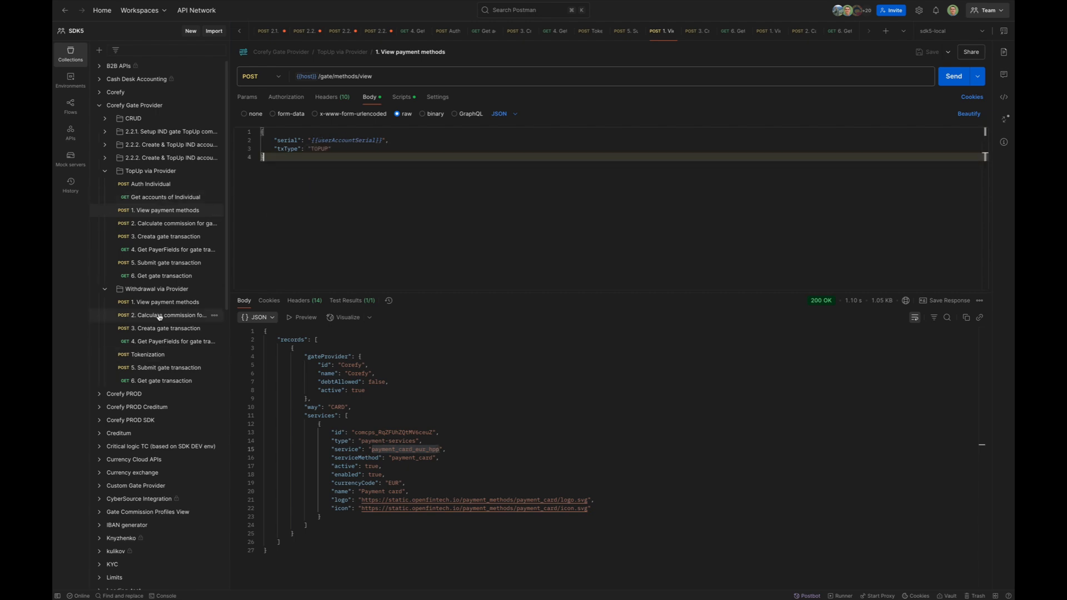
- Send the withdrawal View payment methods request
click(177, 301)
key(ctrl+Return)
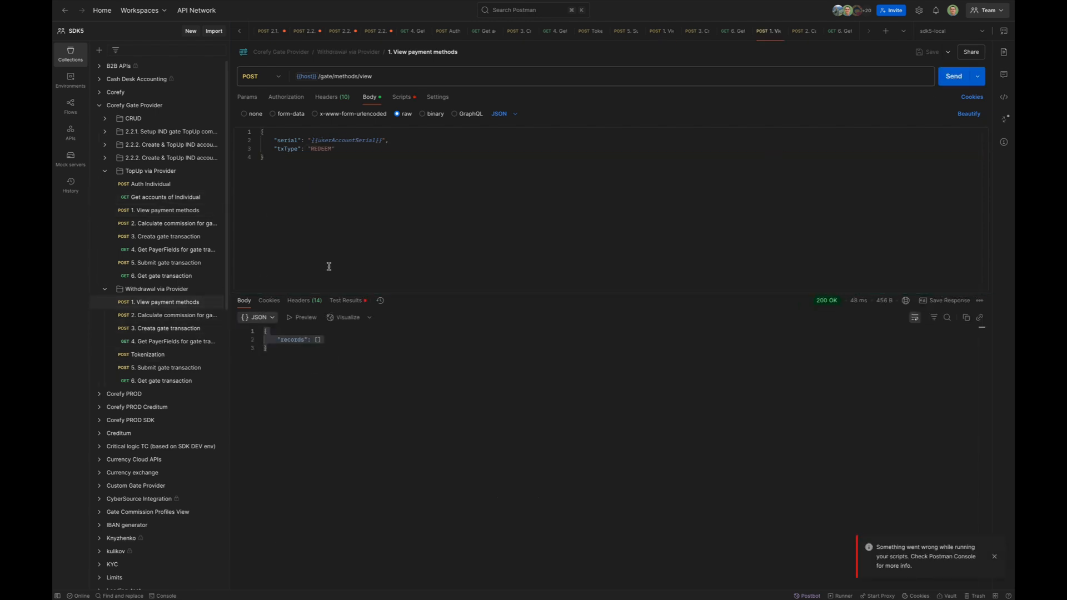
key(ctrl+Left)
key(ctrl+Left)
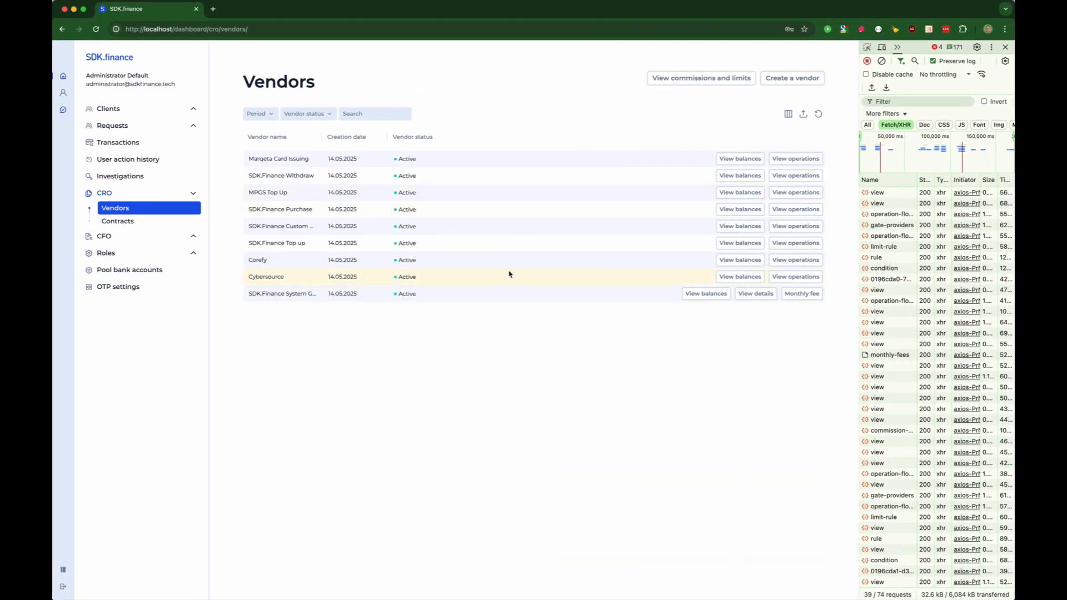
- Create a Withdrawal via provider operation in EUR for the Corefy vendor
click(796, 261)
click(730, 130)
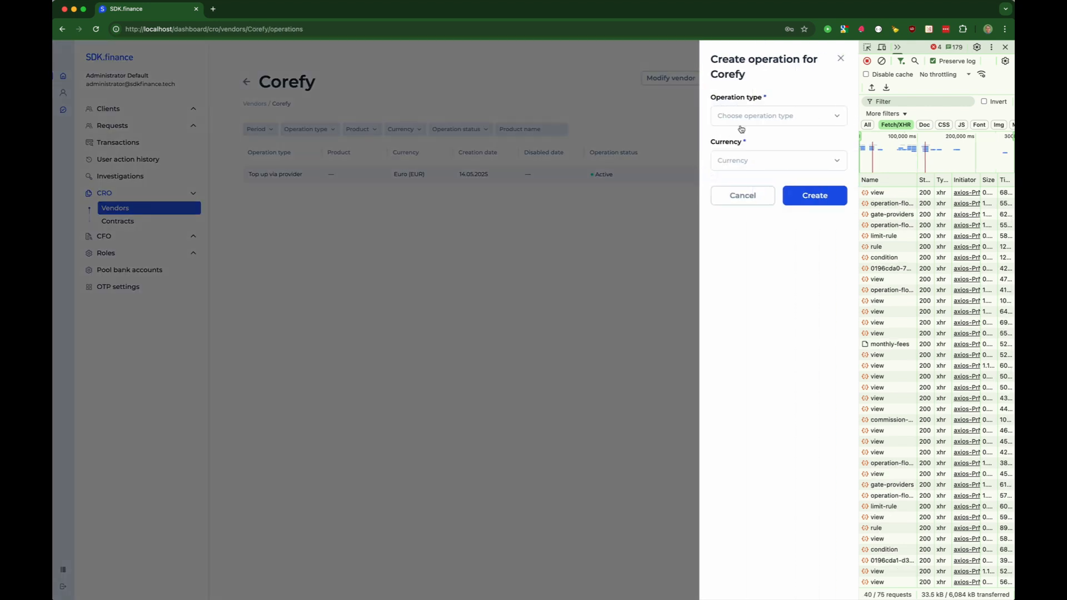
click(759, 117)
click(731, 153)
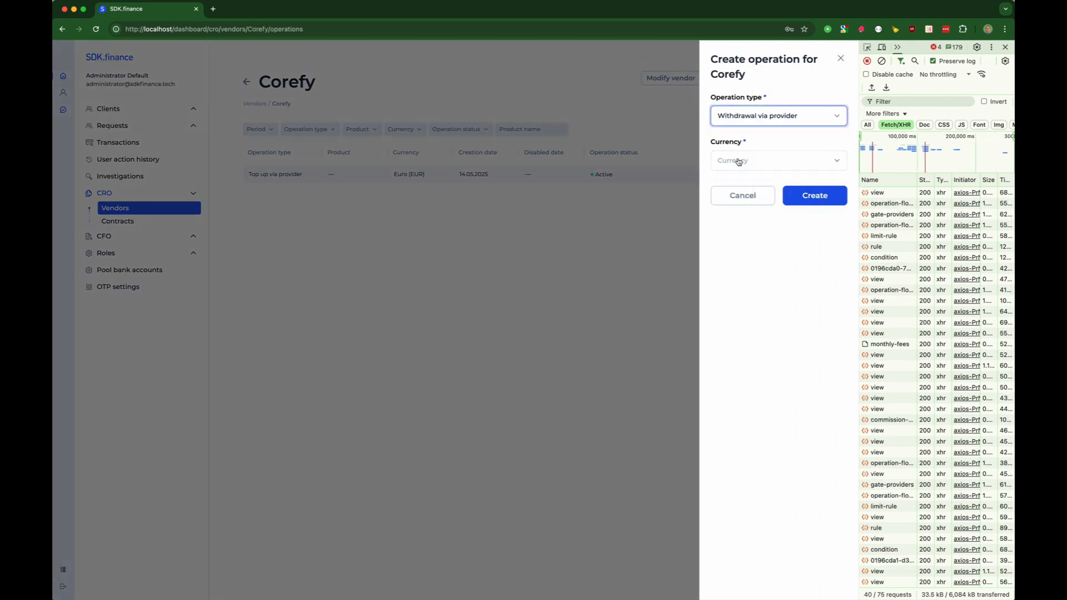
click(739, 161)
click(724, 200)
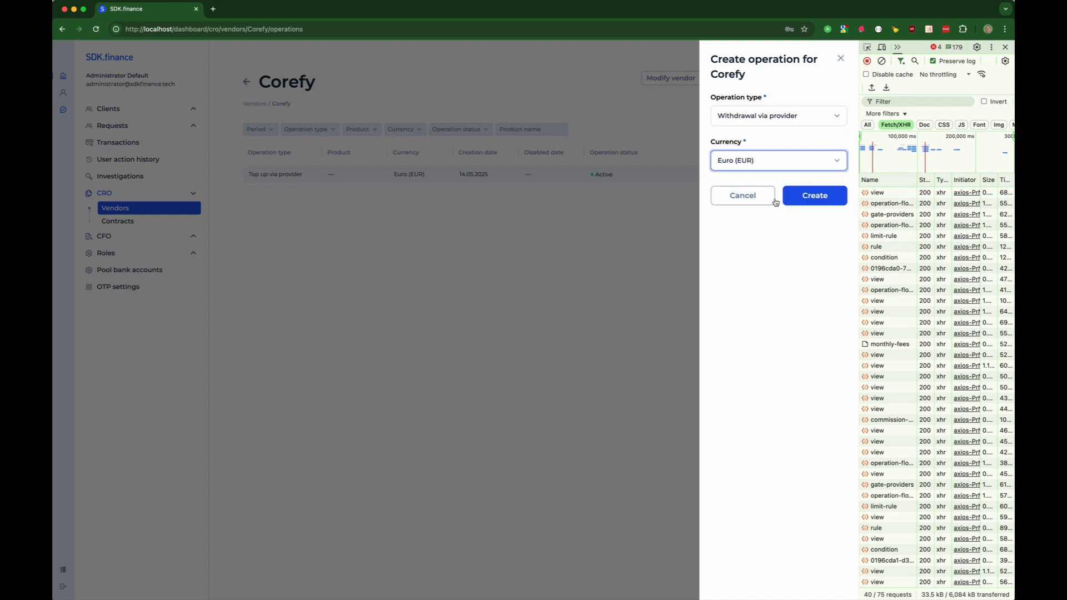
click(819, 198)
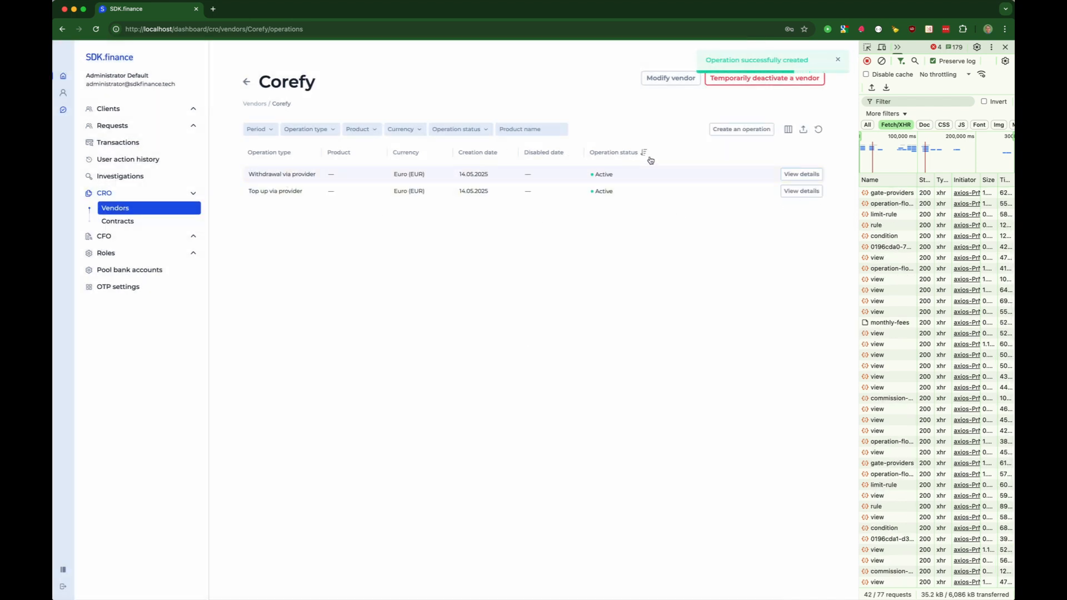
- Start its commissions and limits with period 2025-05-01 to 2025-07-31, direction IN
click(795, 175)
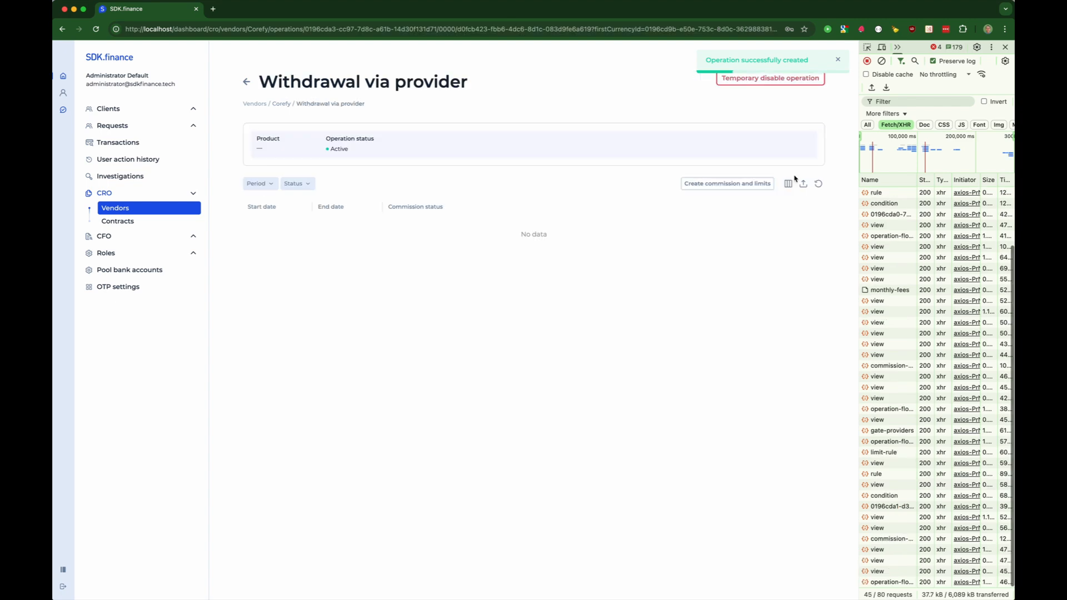
click(731, 183)
click(590, 165)
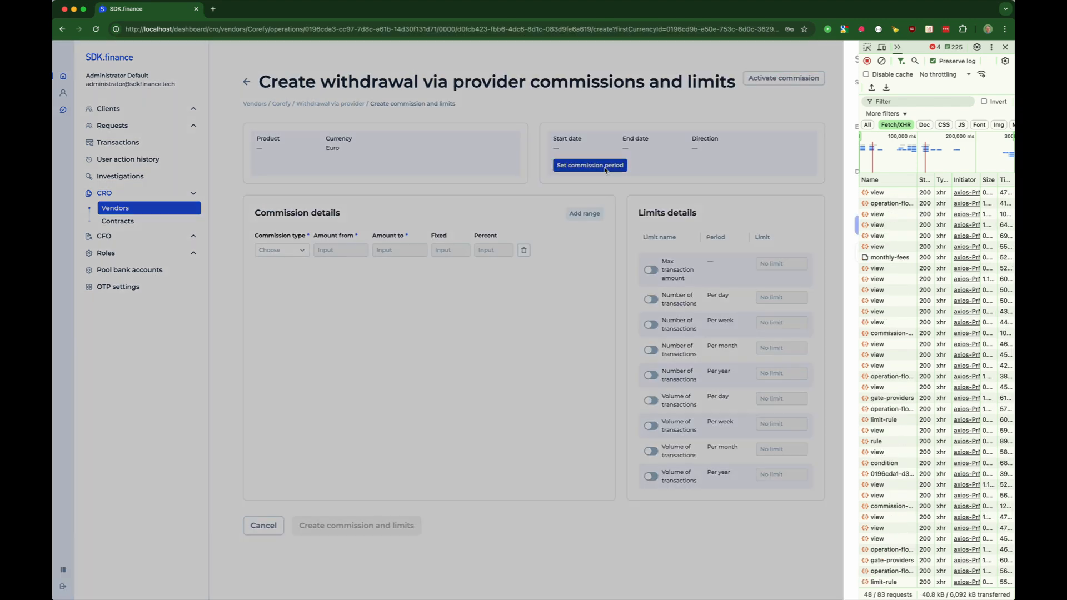
click(778, 100)
click(770, 163)
click(757, 146)
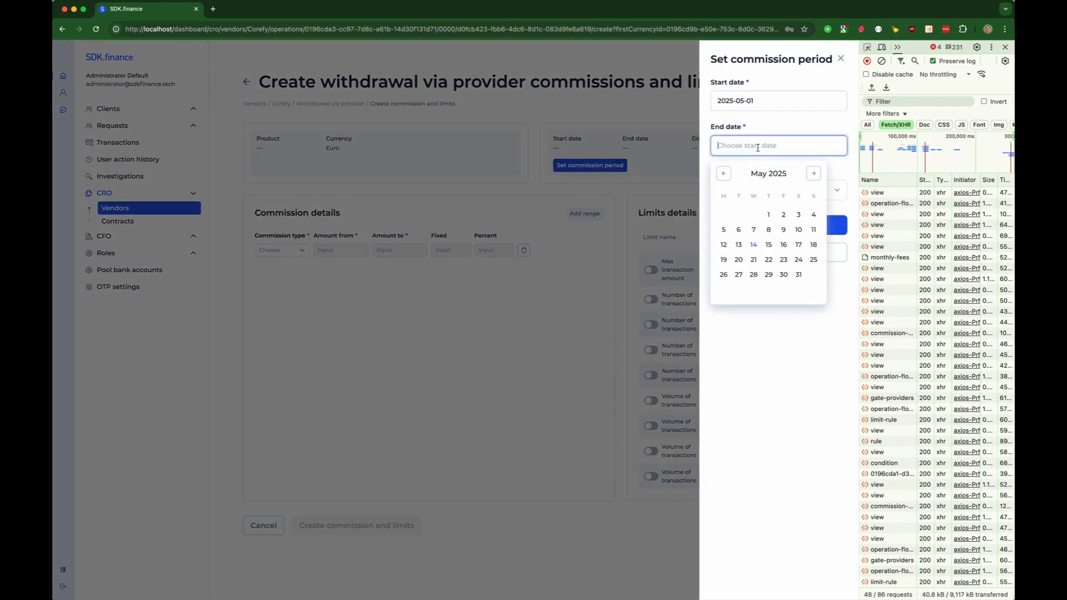
click(813, 174)
click(812, 174)
click(813, 174)
click(724, 174)
click(767, 272)
click(750, 190)
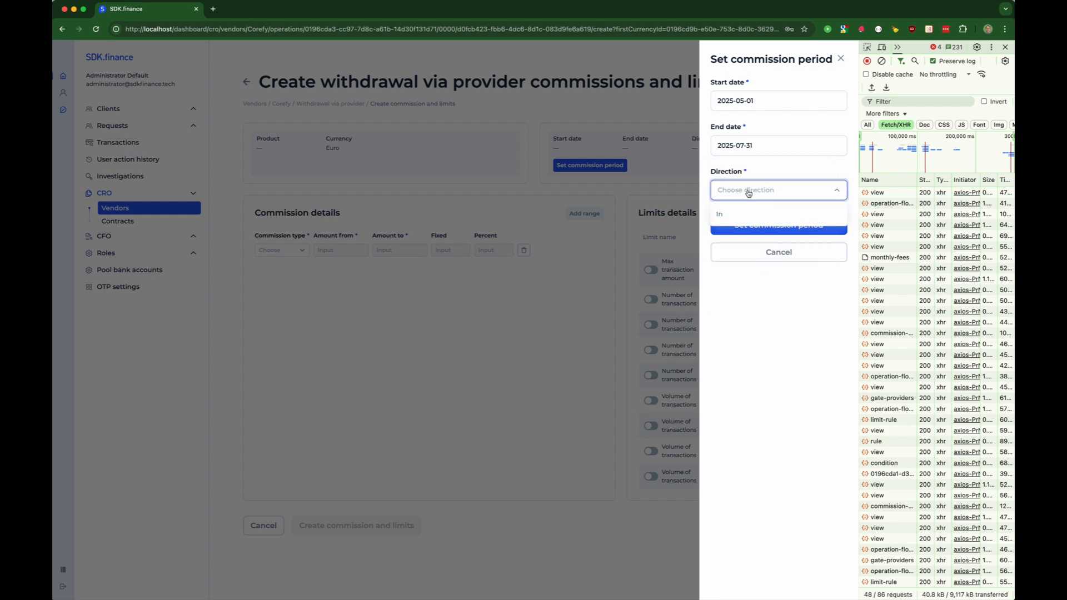
click(722, 213)
click(779, 225)
- Set a Fixed commission of 2 for amounts 0–200 and save the settings
click(281, 250)
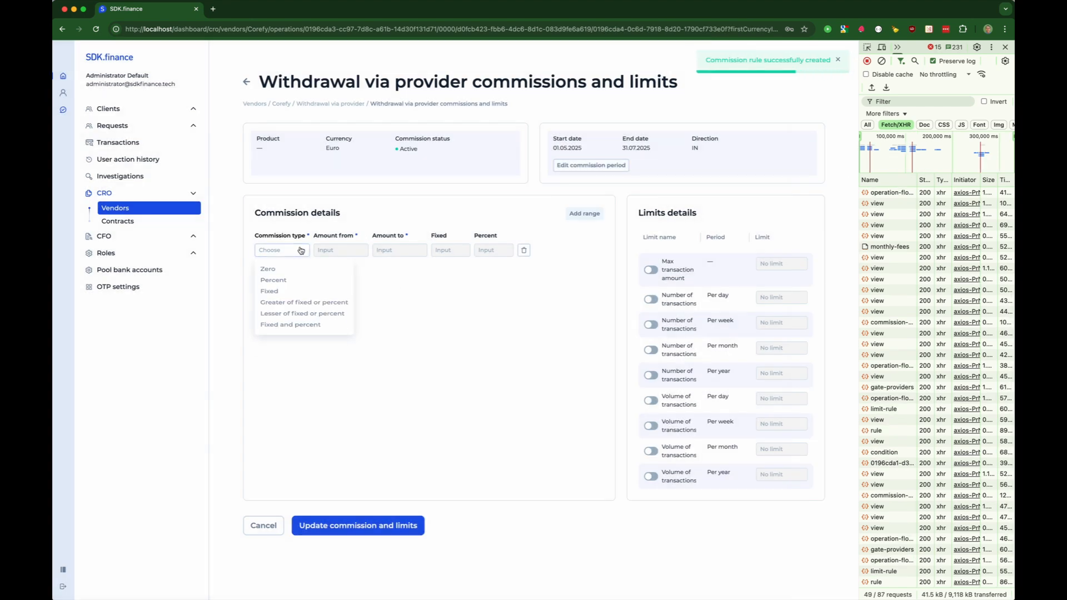
click(276, 298)
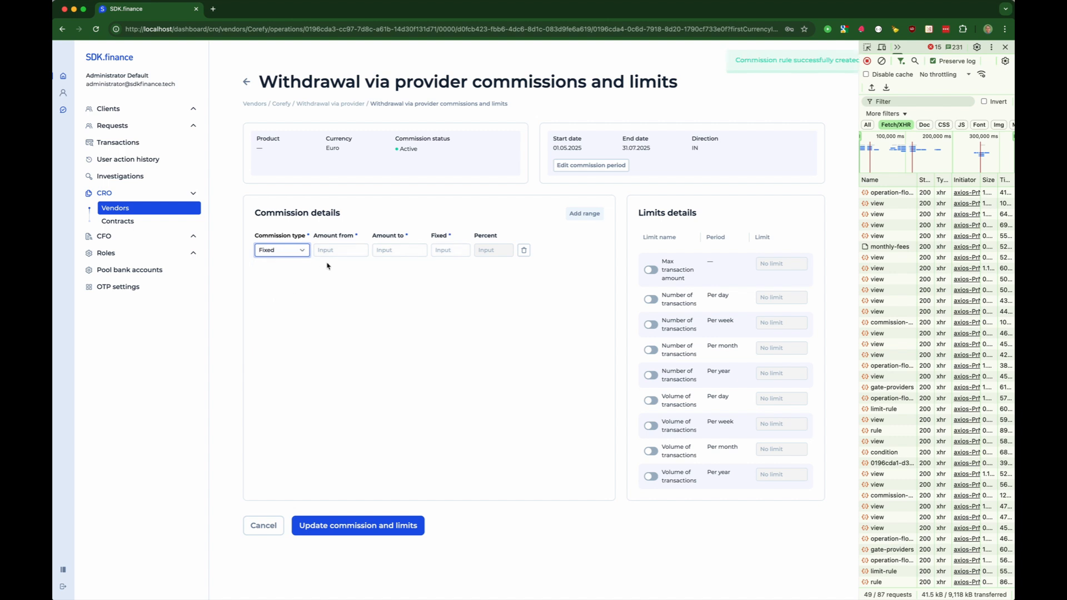
click(333, 251)
click(392, 250)
text(200)
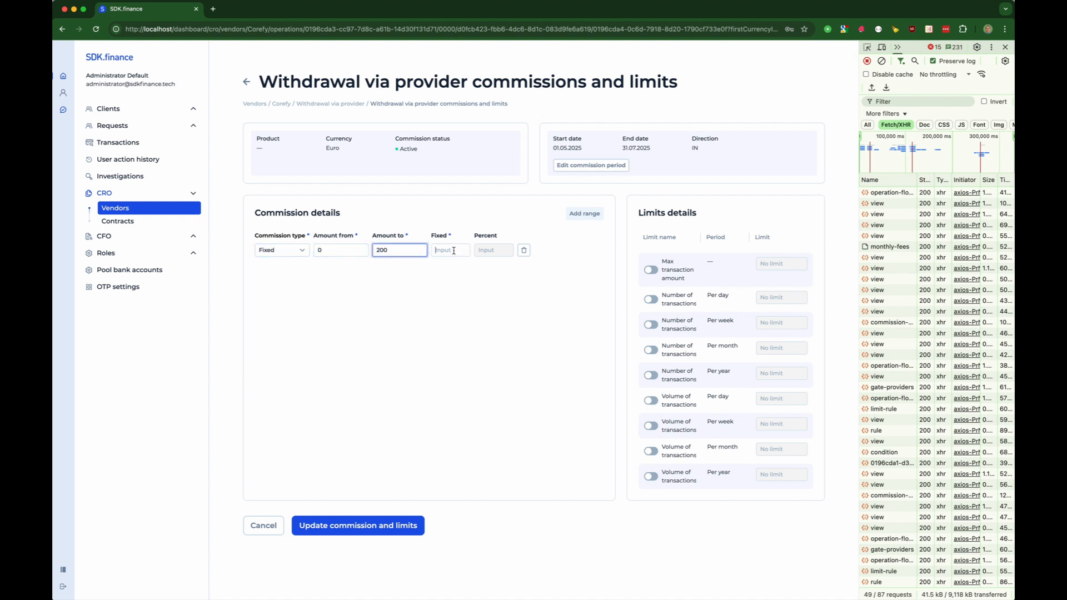
click(453, 250)
text(2)
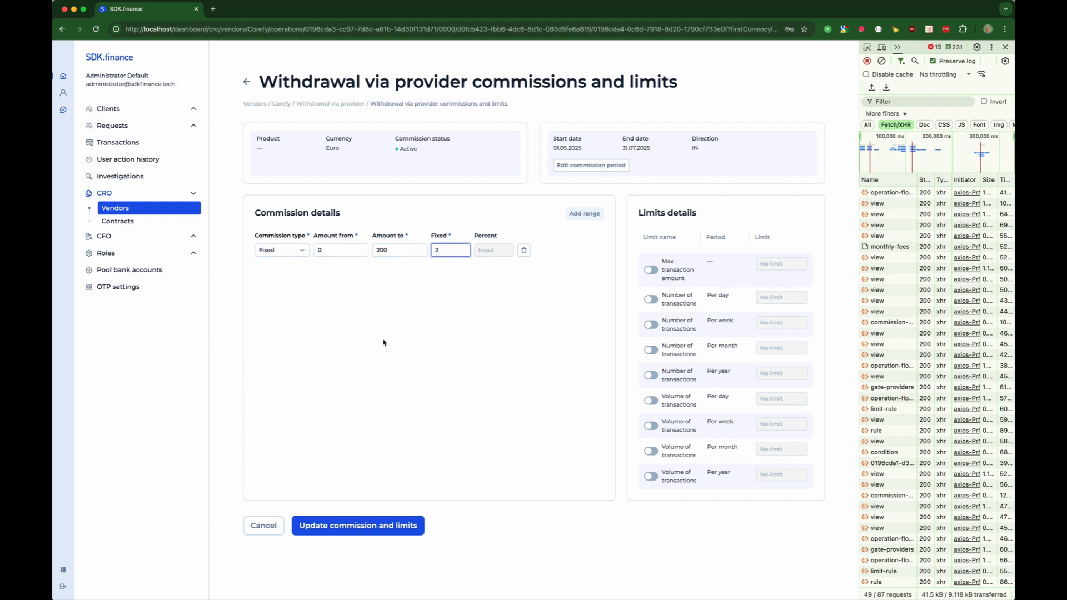
click(341, 525)
click(146, 222)
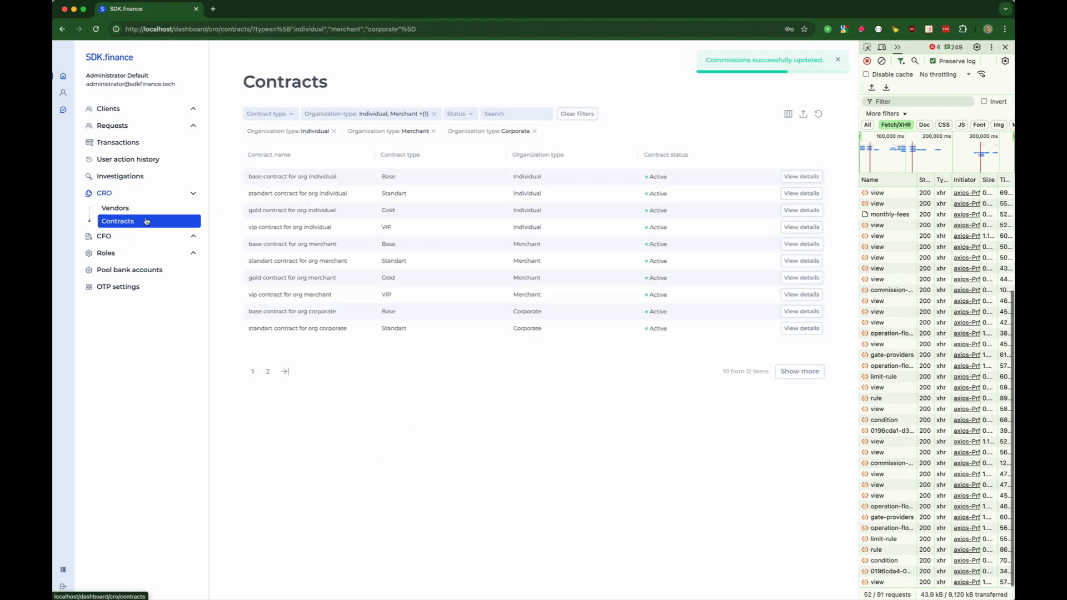
- Filter contracts to Base and open Corefy on the individual base contract
click(433, 131)
click(433, 131)
click(259, 113)
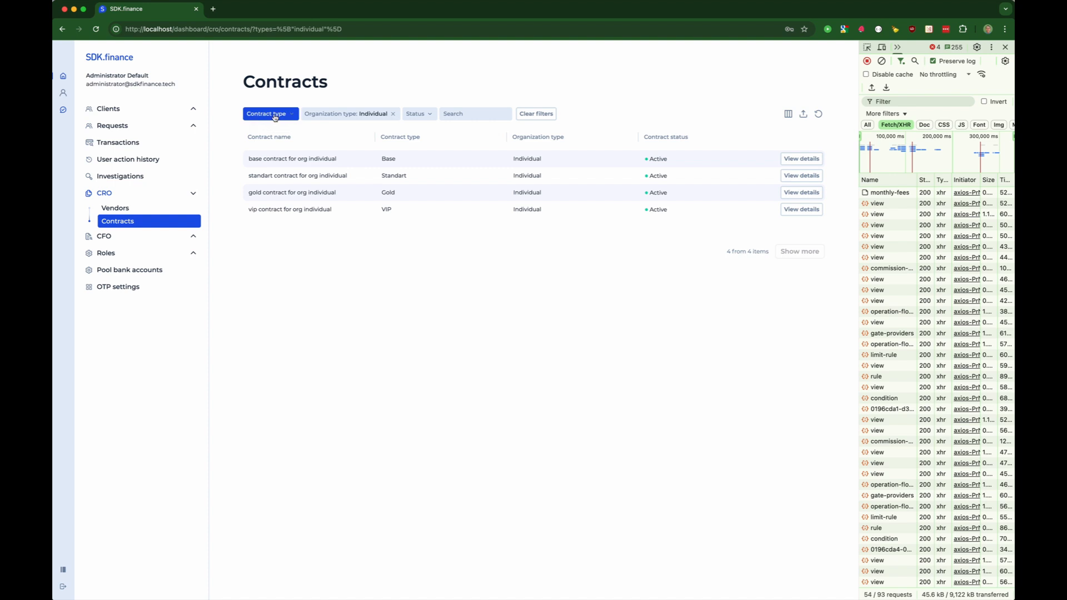
click(251, 136)
click(272, 209)
click(801, 158)
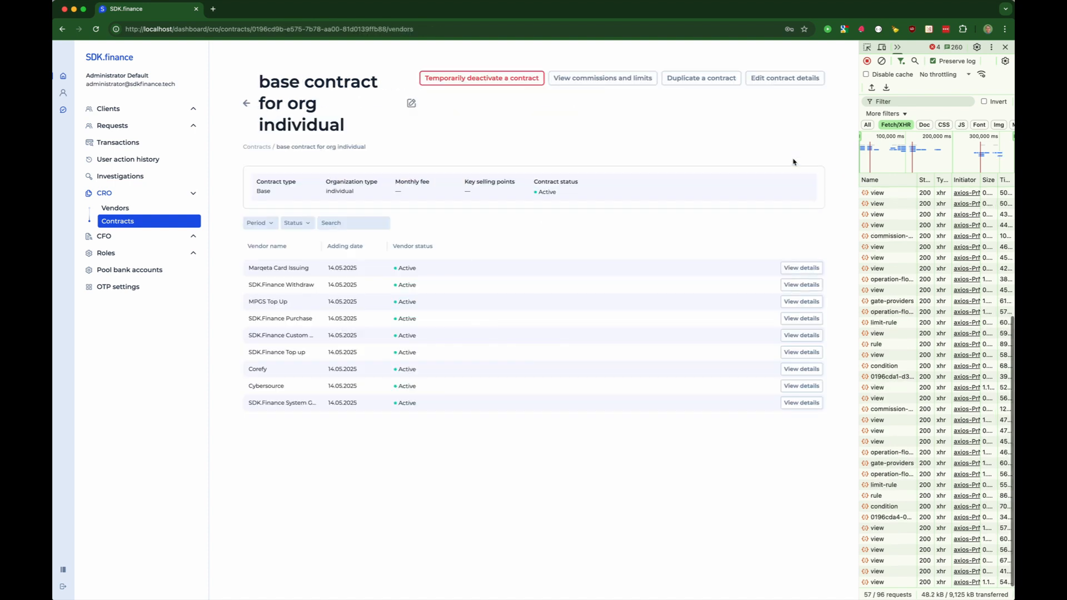
click(781, 372)
- Create a Withdrawal via provider operation in EUR on this contract
click(742, 129)
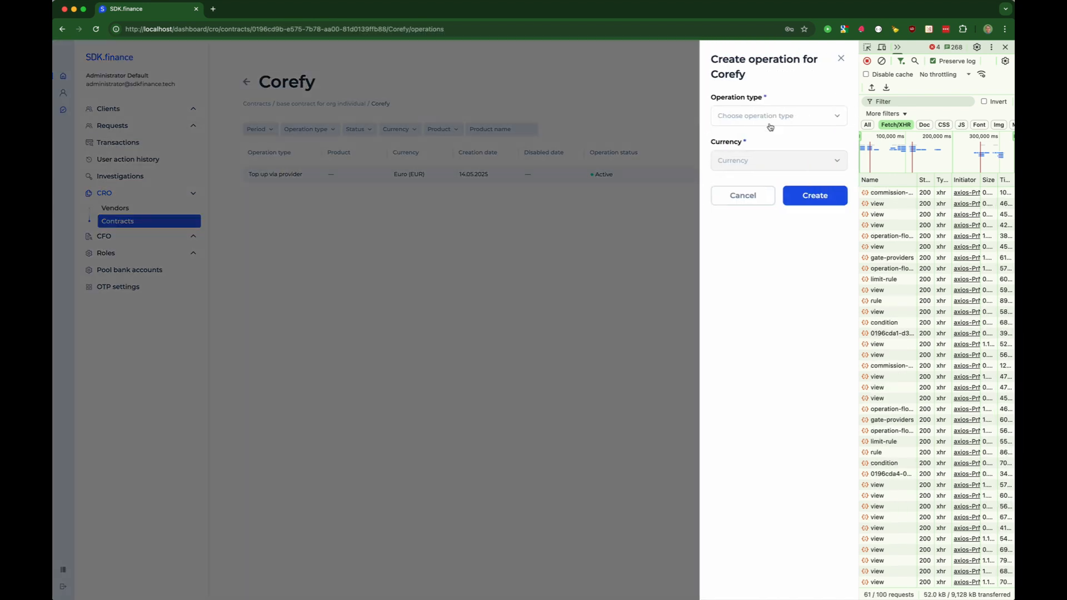
click(770, 118)
click(760, 154)
click(767, 162)
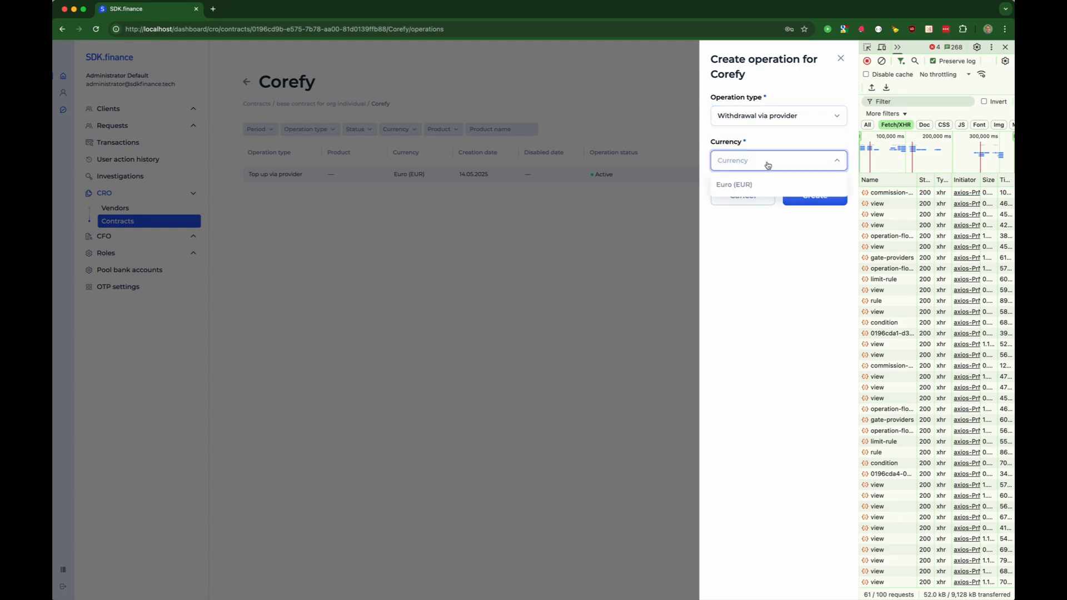
click(734, 185)
click(815, 198)
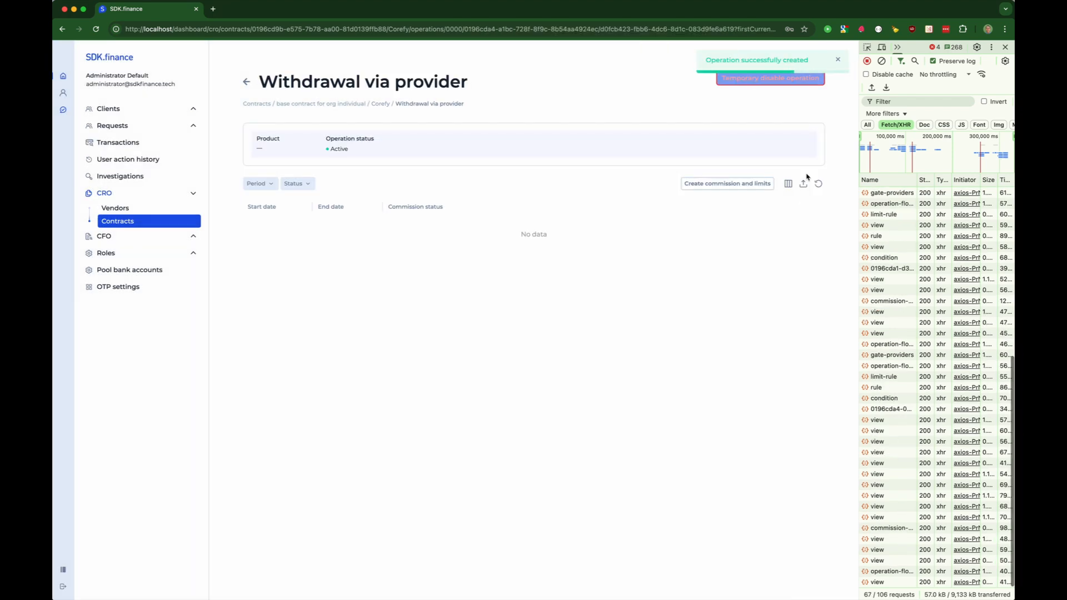
- Set its commission period to 2025-05-01–2025-07-31 with direction In
click(719, 187)
click(591, 165)
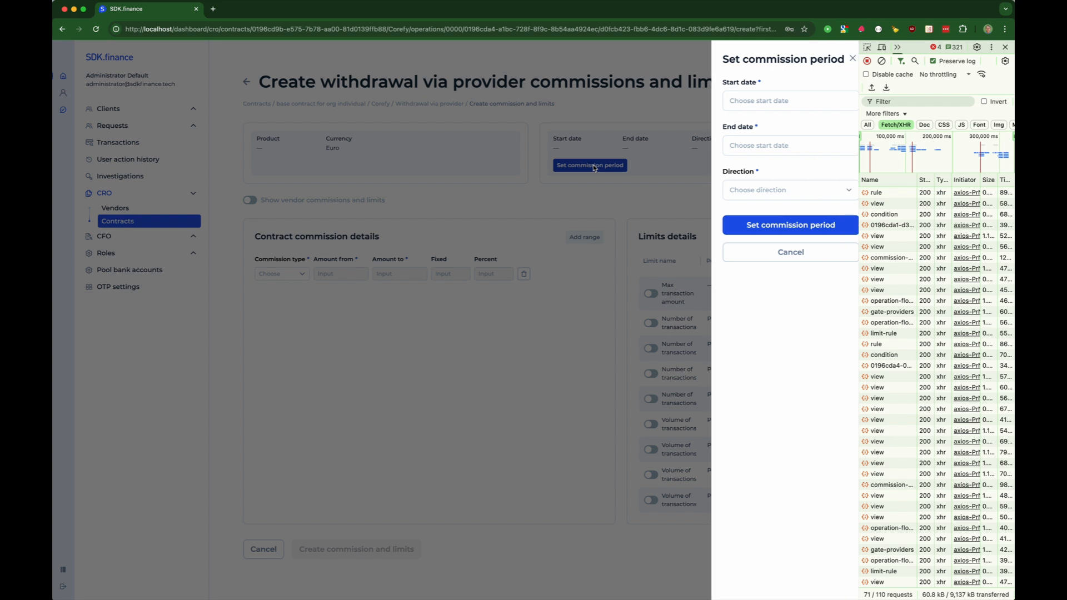
click(759, 101)
click(769, 170)
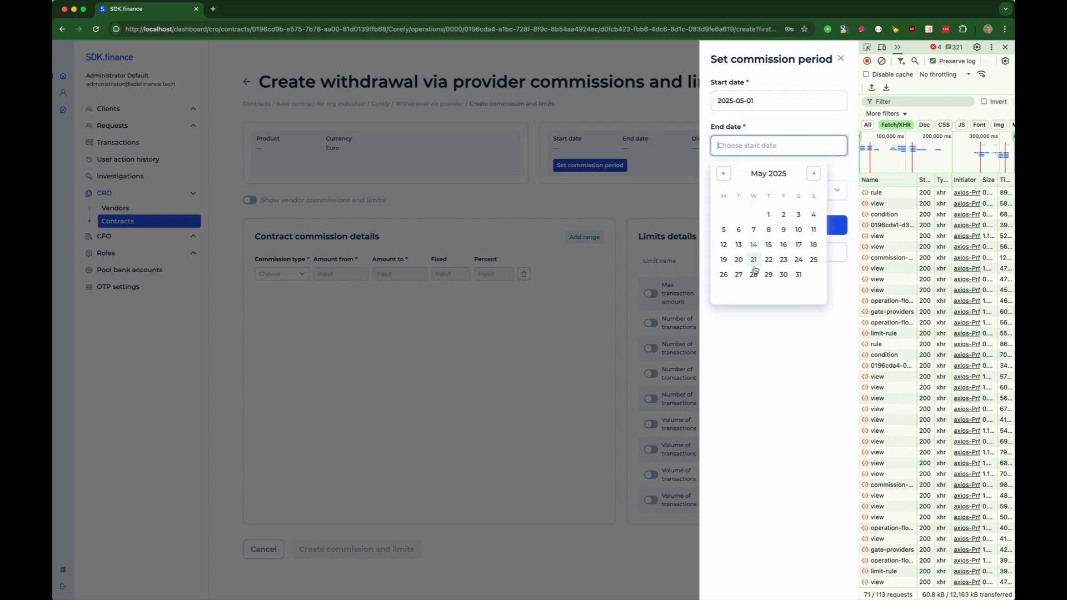
click(814, 174)
click(814, 174)
click(767, 274)
click(745, 190)
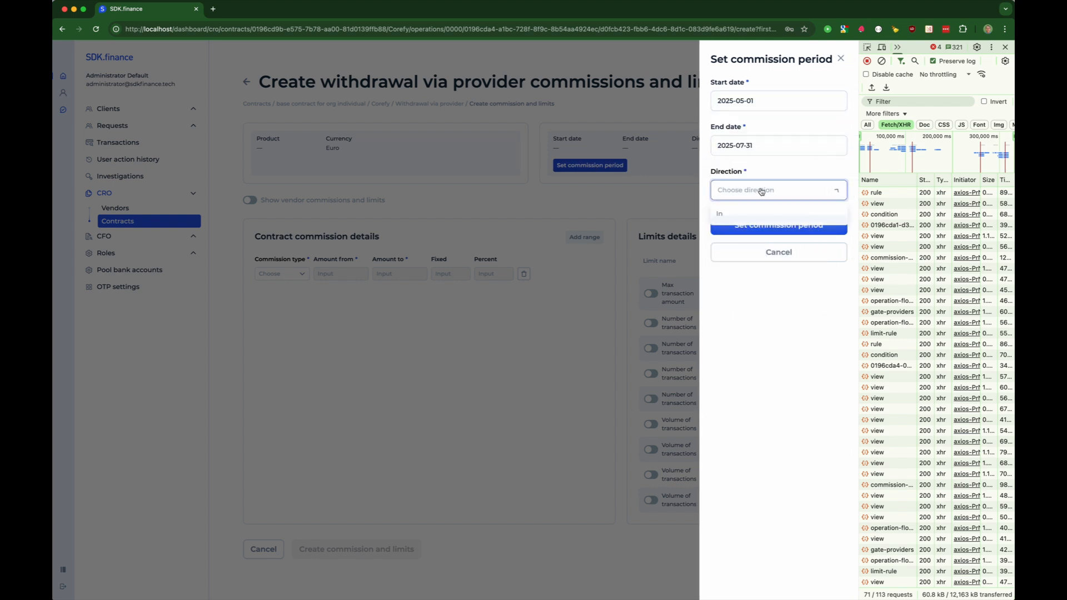
click(743, 225)
click(737, 229)
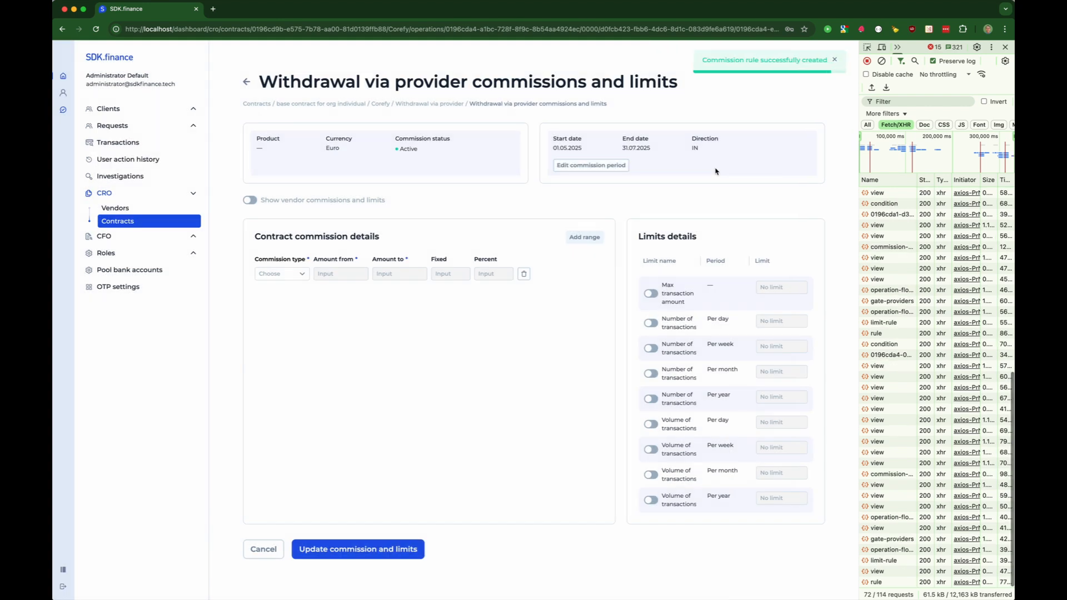
- Set a Fixed commission of 3 for amounts 0–200 and save, showing vendor commissions alongside
click(270, 274)
click(281, 327)
click(342, 274)
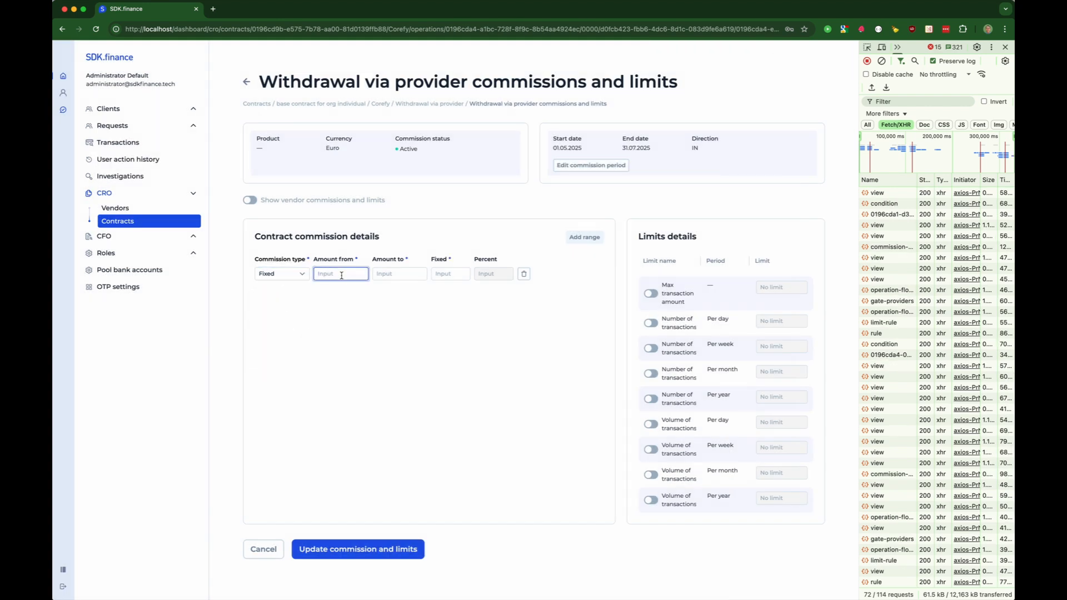
text(0)
click(391, 274)
text(200)
click(455, 274)
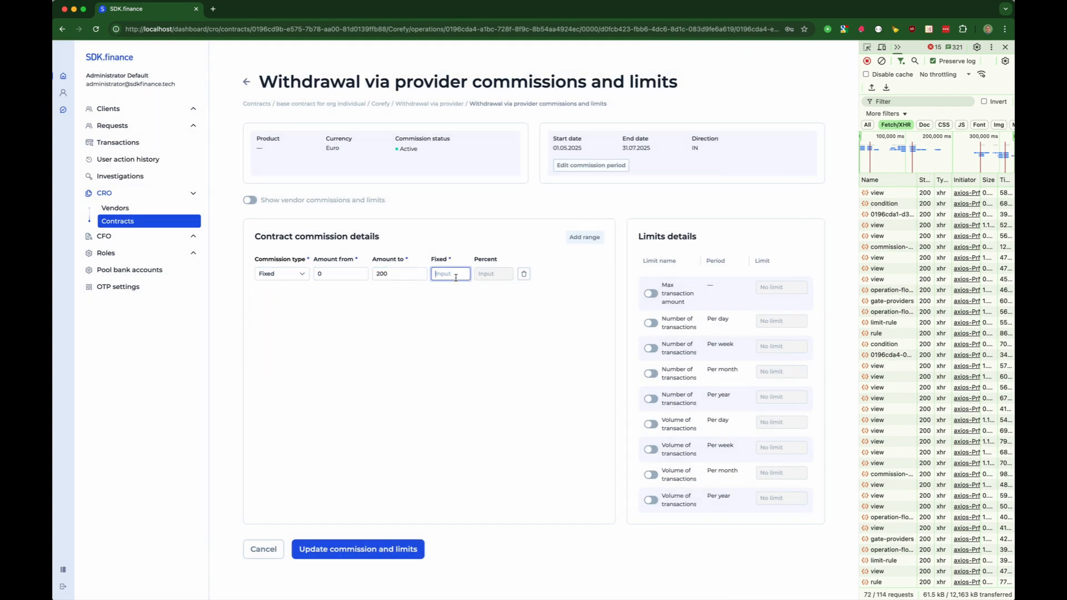
click(250, 201)
click(356, 549)
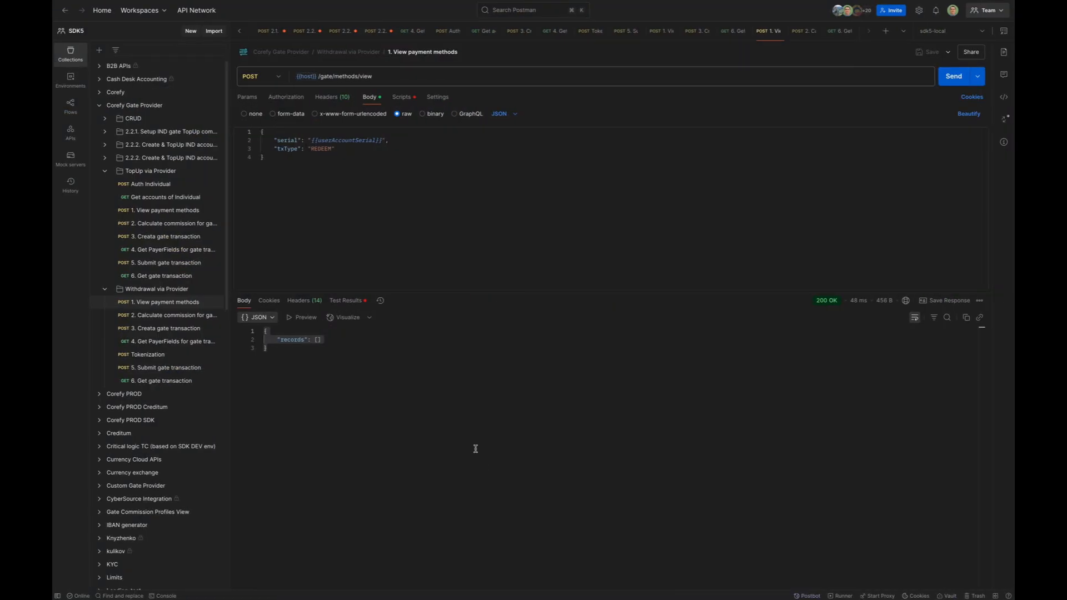
- Send the withdrawal payment methods request and confirm REDEEM type with Corefy's payment_card_eur service
click(470, 244)
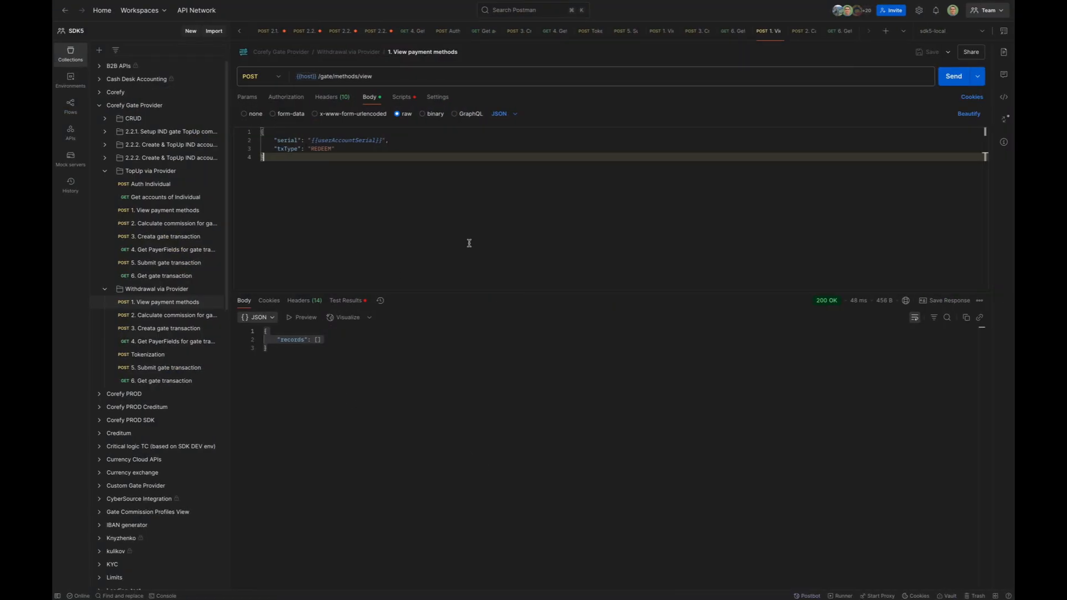
click(954, 77)
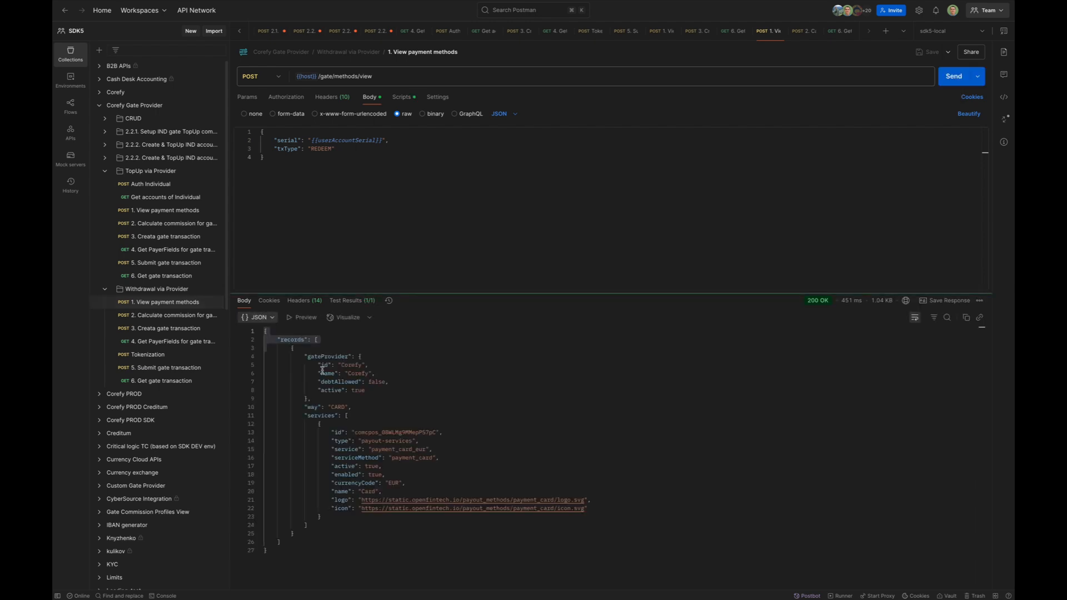
double_click(325, 149)
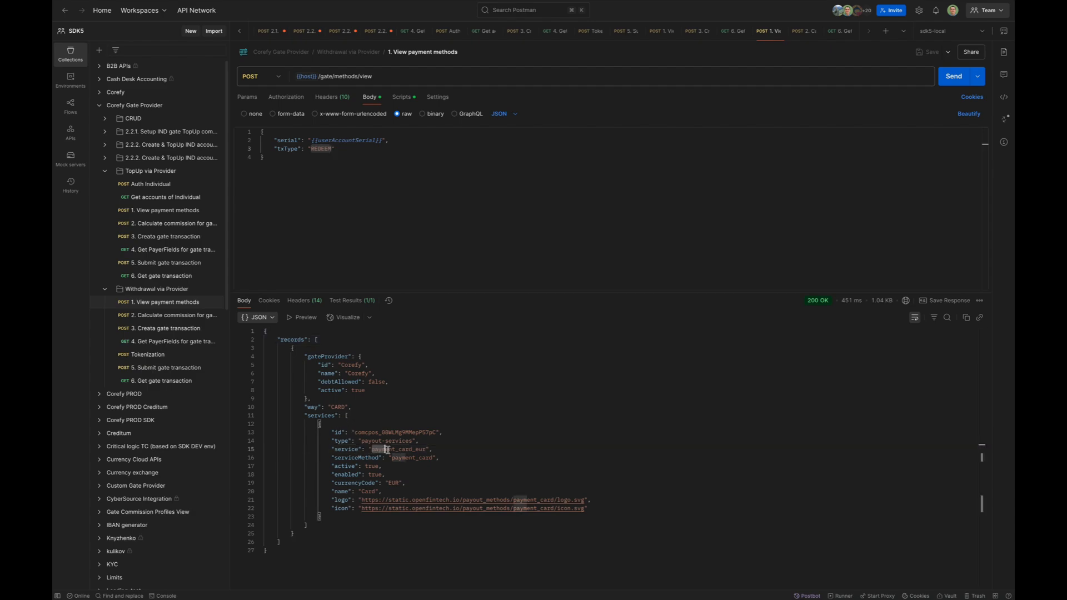
double_click(426, 450)
click(396, 243)
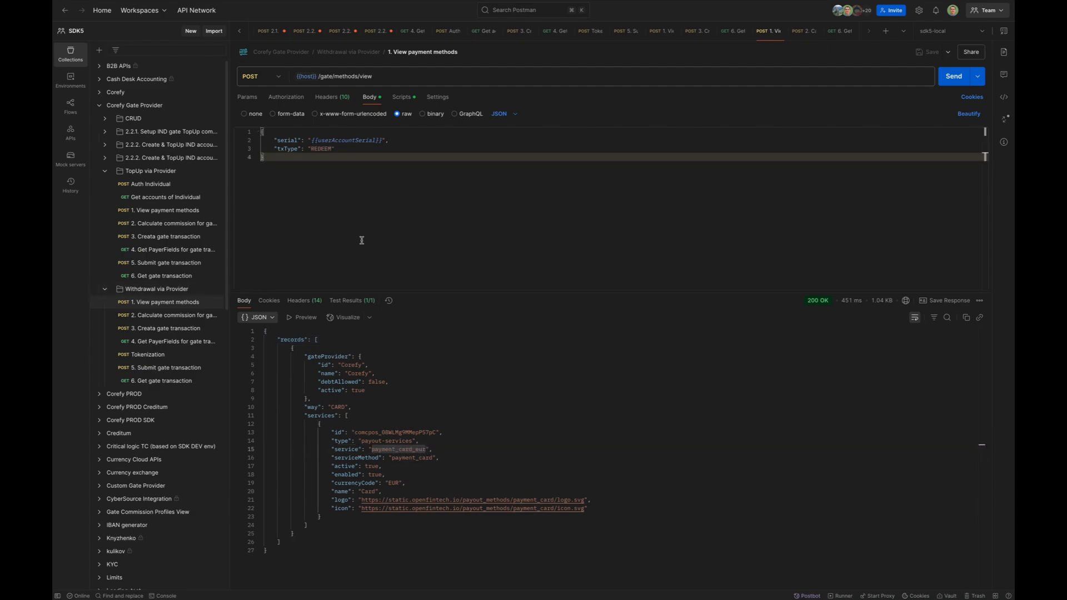
key(ctrl+Left)
key(ctrl+Left)
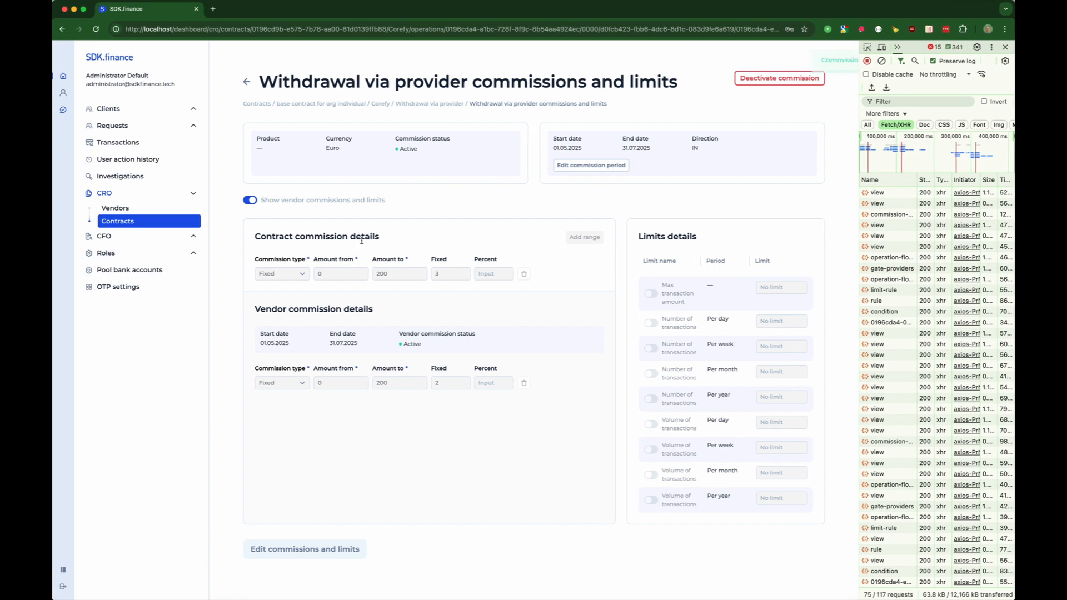